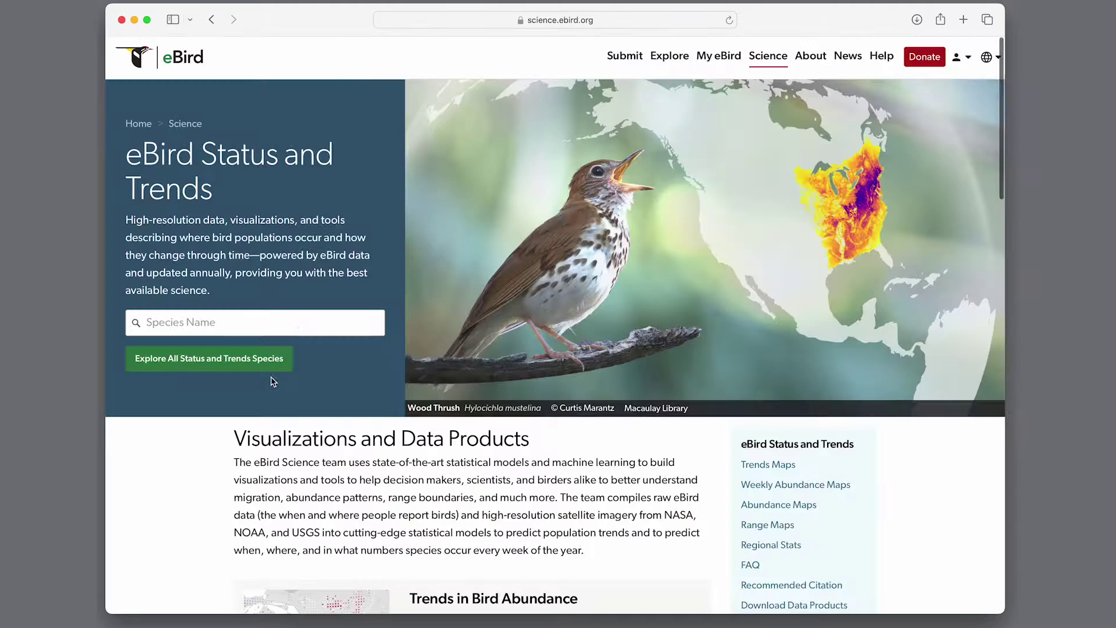
# Search for Wood Thrush and switch its Status and Trends map to the Weekly abundance view.
pyautogui.click(293, 323)
pyautogui.write('Wood T')
pyautogui.press('Return')
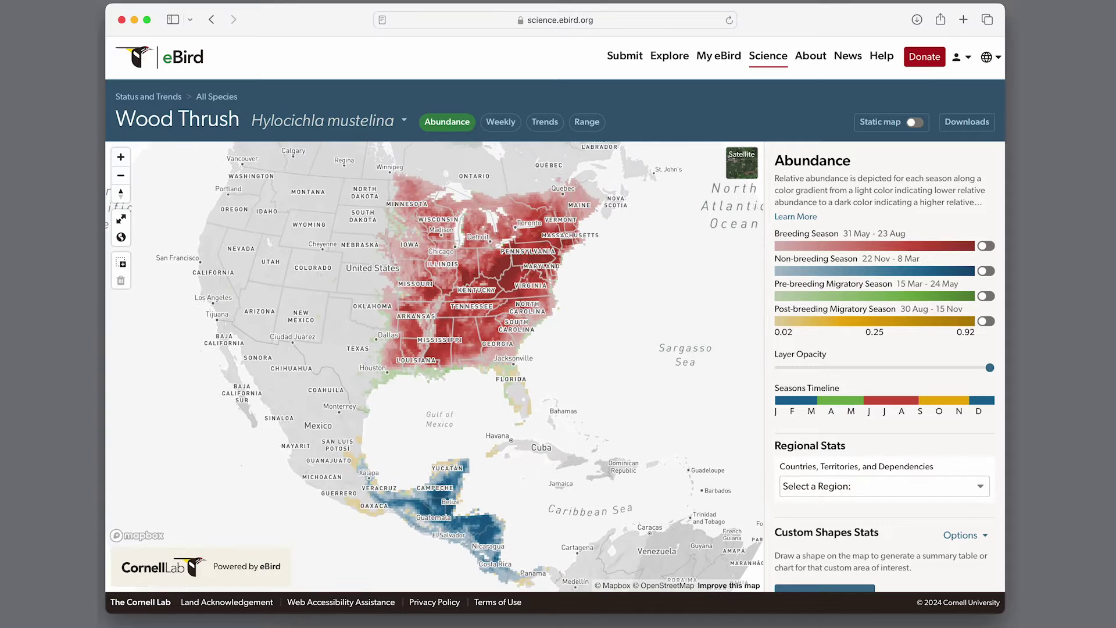
pyautogui.click(500, 122)
pyautogui.click(801, 367)
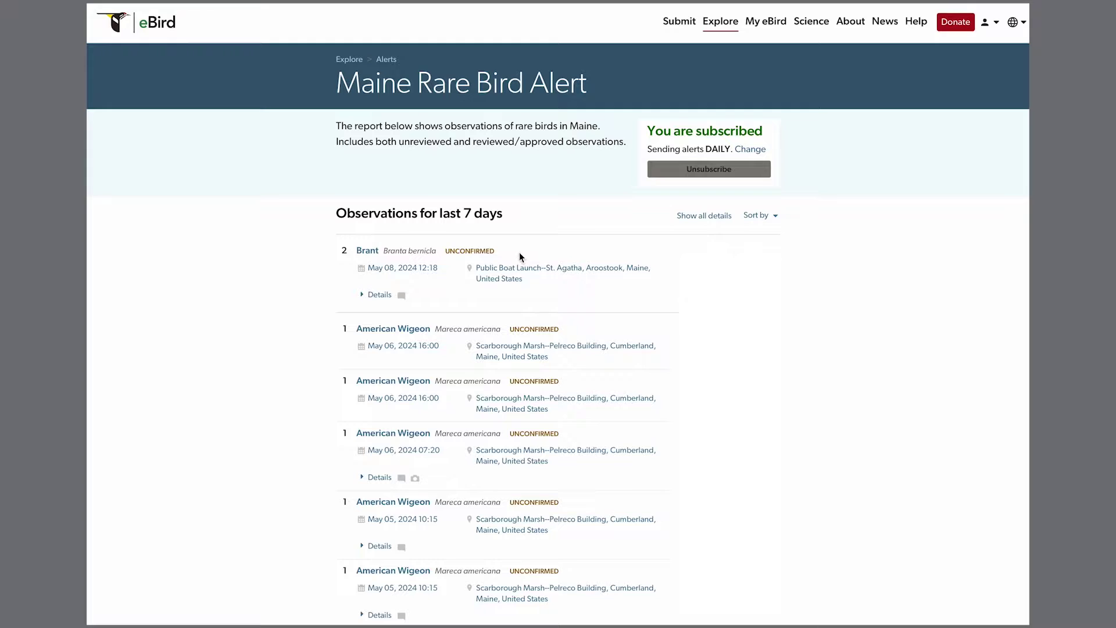
pyautogui.scroll(-15, 523, 261)
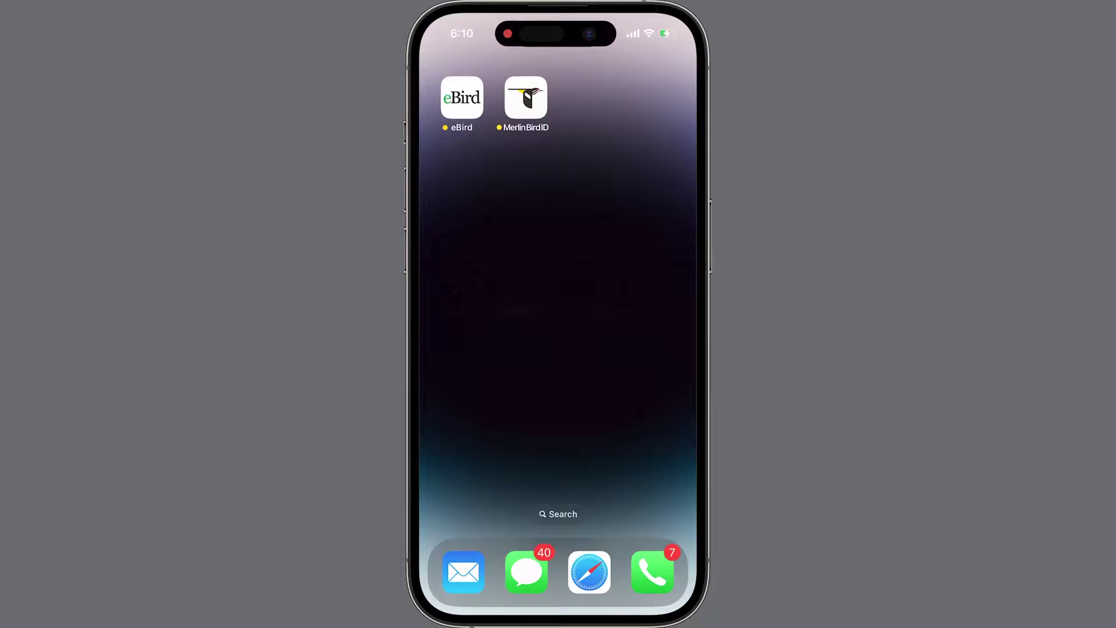
# Launch eBird Mobile and start a new checklist.
pyautogui.click(461, 99)
pyautogui.click(557, 524)
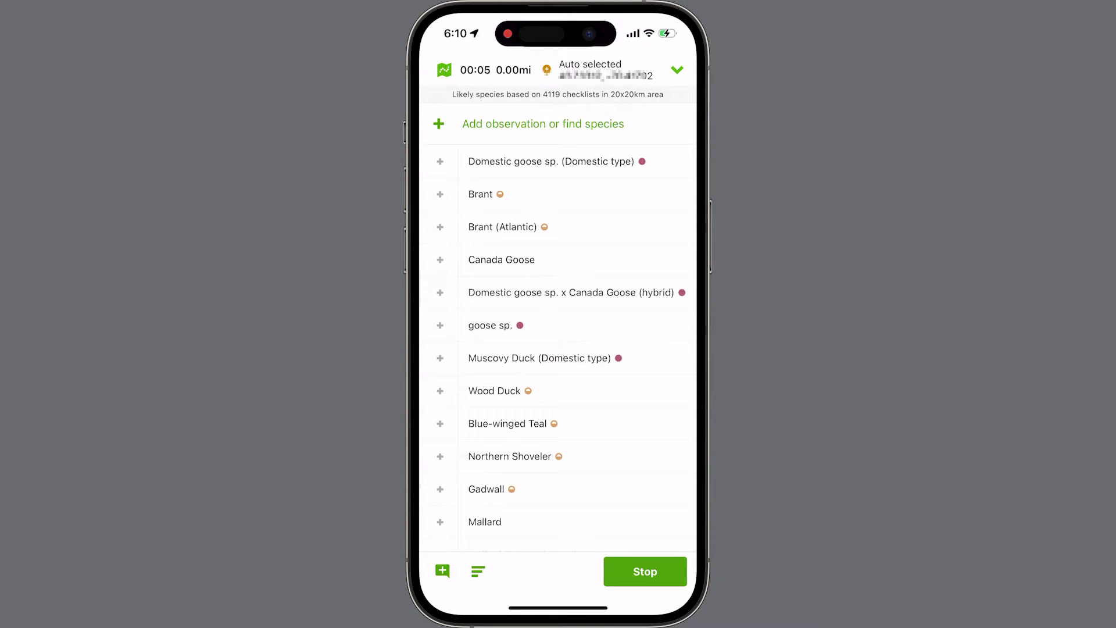
pyautogui.scroll(-10, 559, 348)
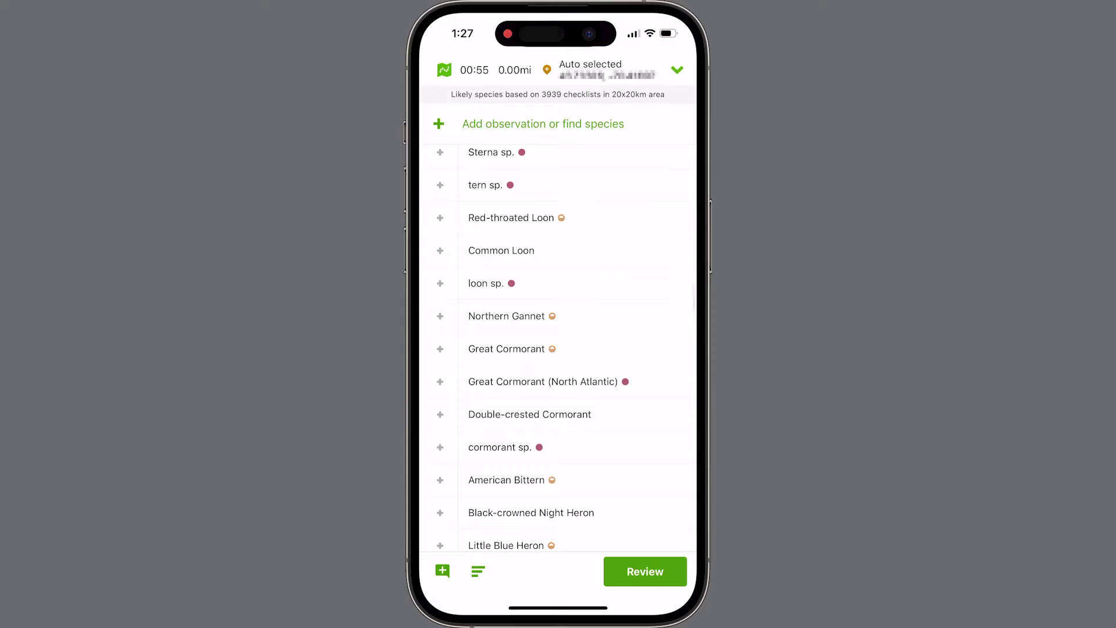
# Enter counts of 1 Little Egret and 300 Snowy Egret on the checklist.
pyautogui.click(543, 124)
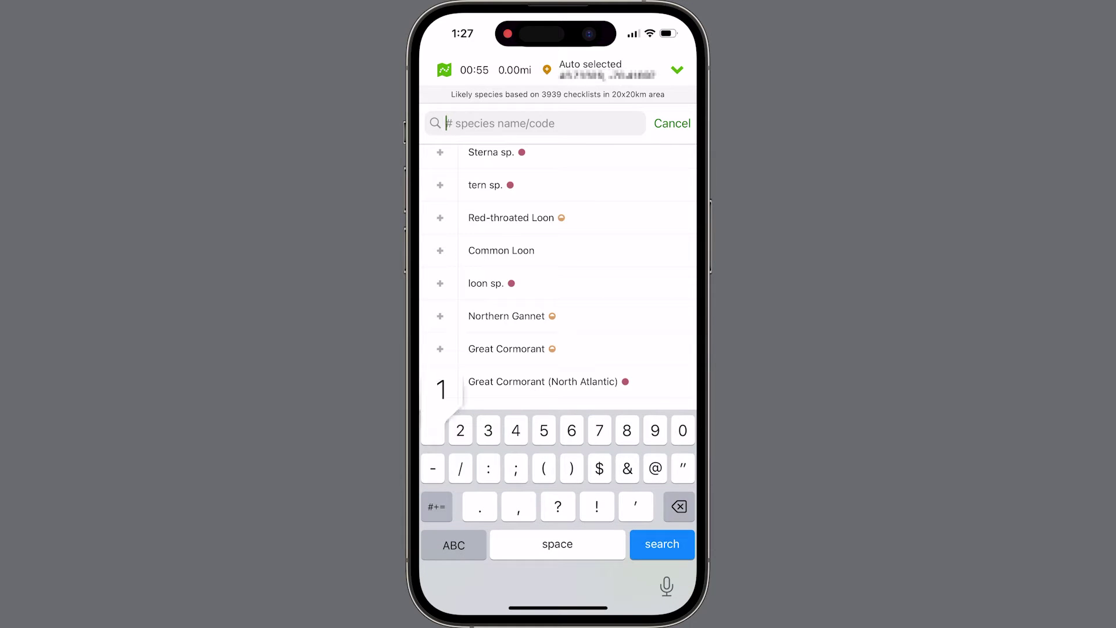
pyautogui.write('1 little ')
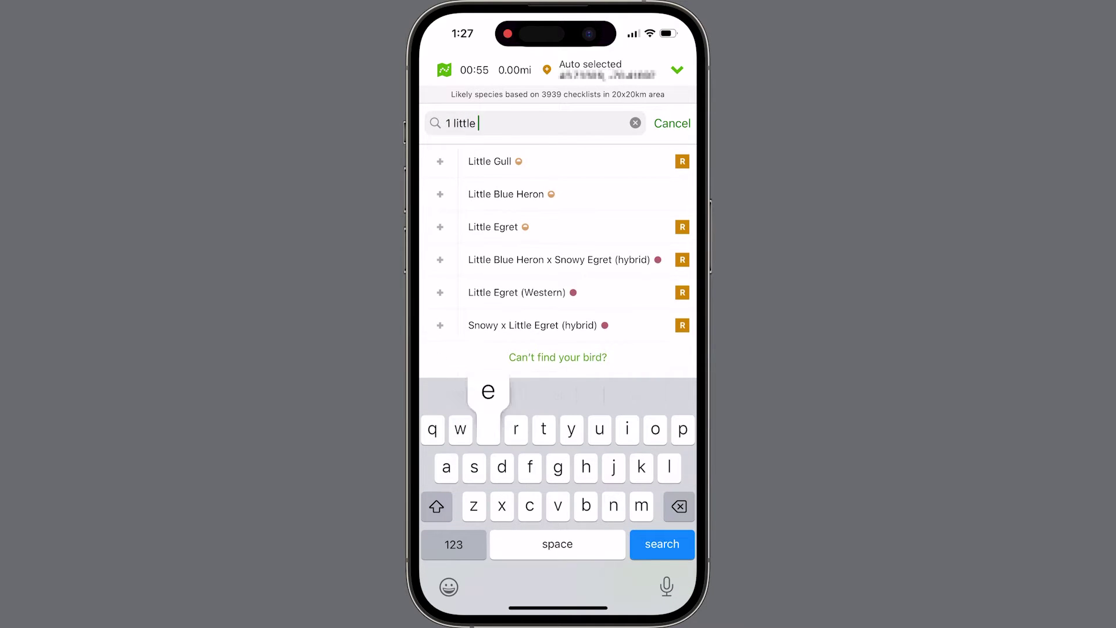
pyautogui.write('egre')
pyautogui.press('Return')
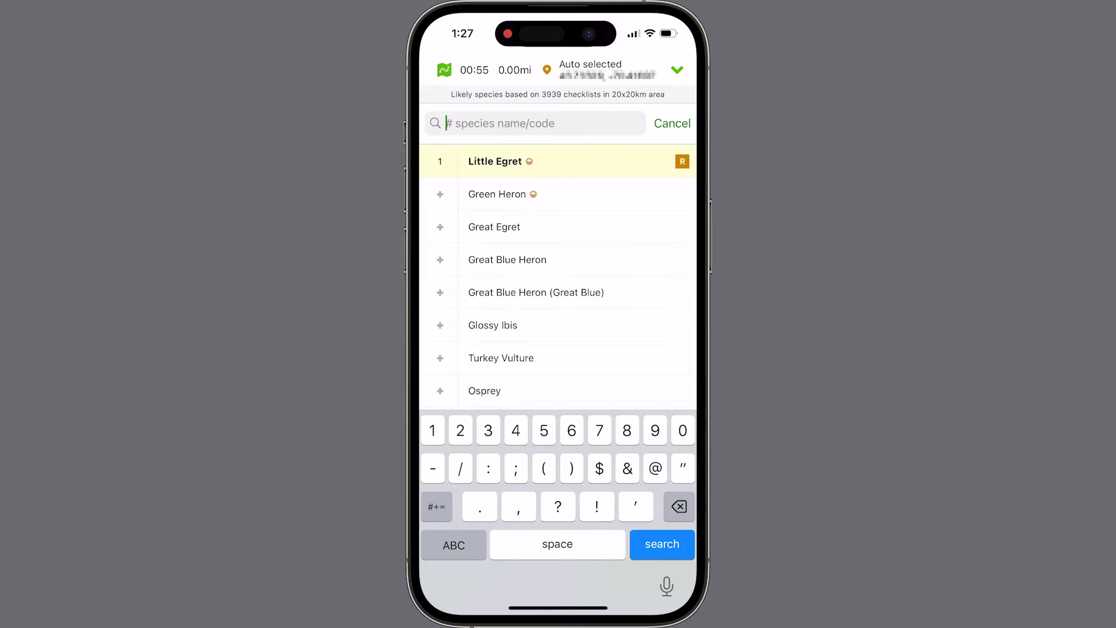
pyautogui.write('300 snowy eg')
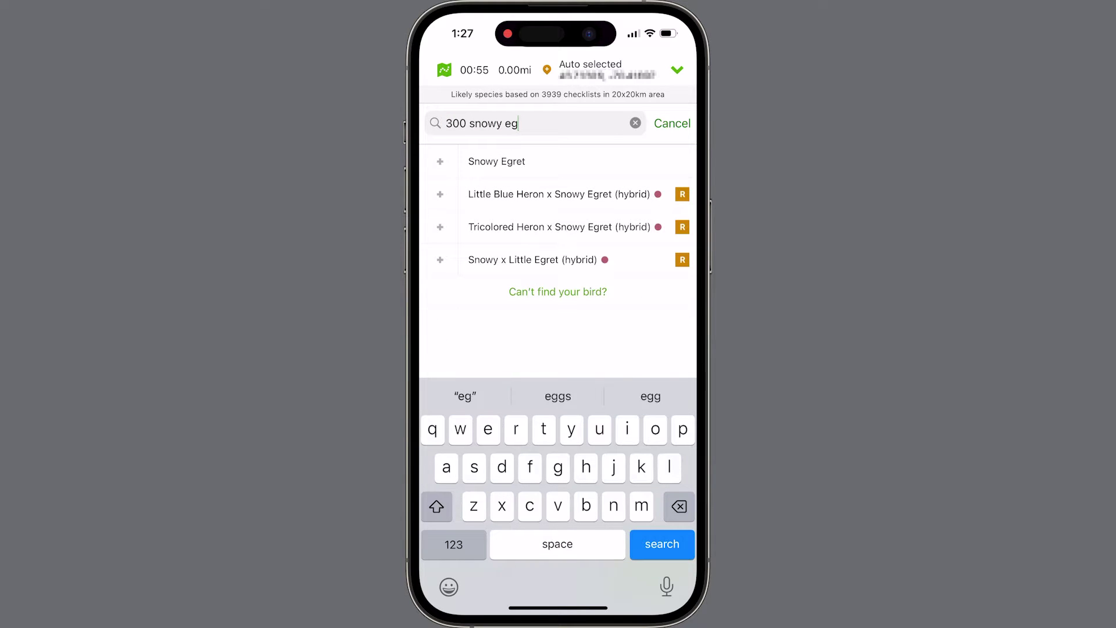
pyautogui.press('Return')
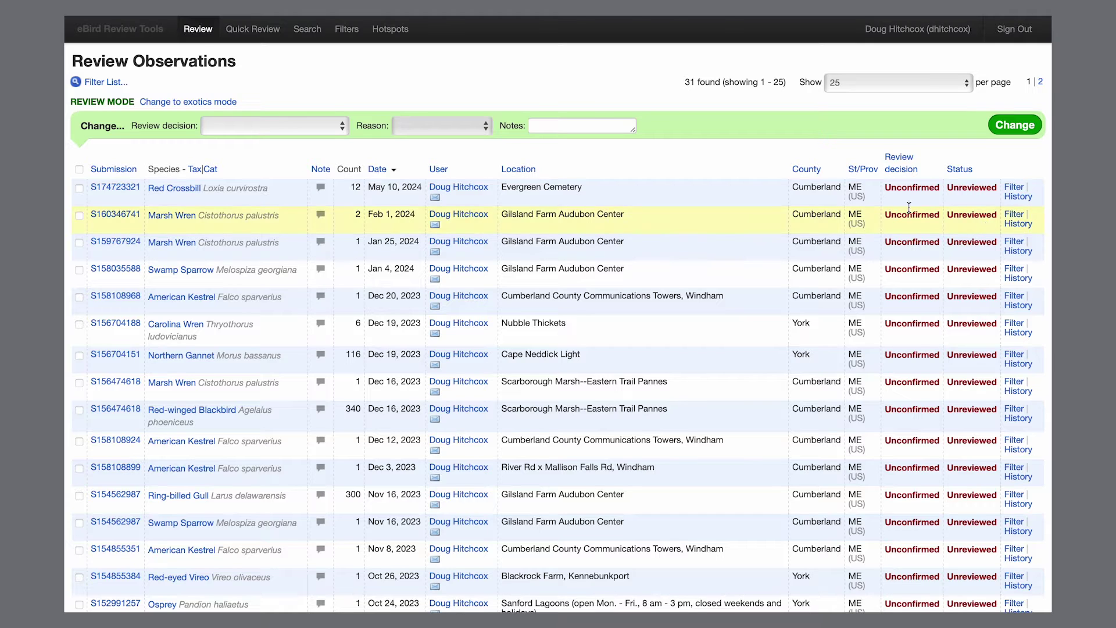
# Go to the Filters page and look through the 13 Maine review filters.
pyautogui.click(348, 31)
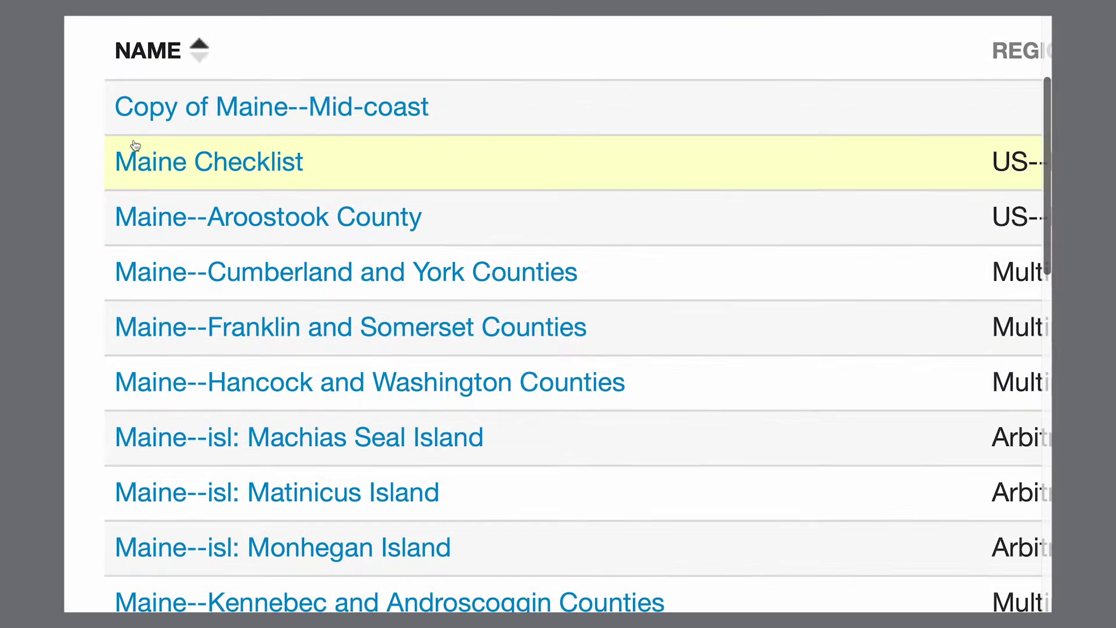
pyautogui.scroll(-5, 729, 286)
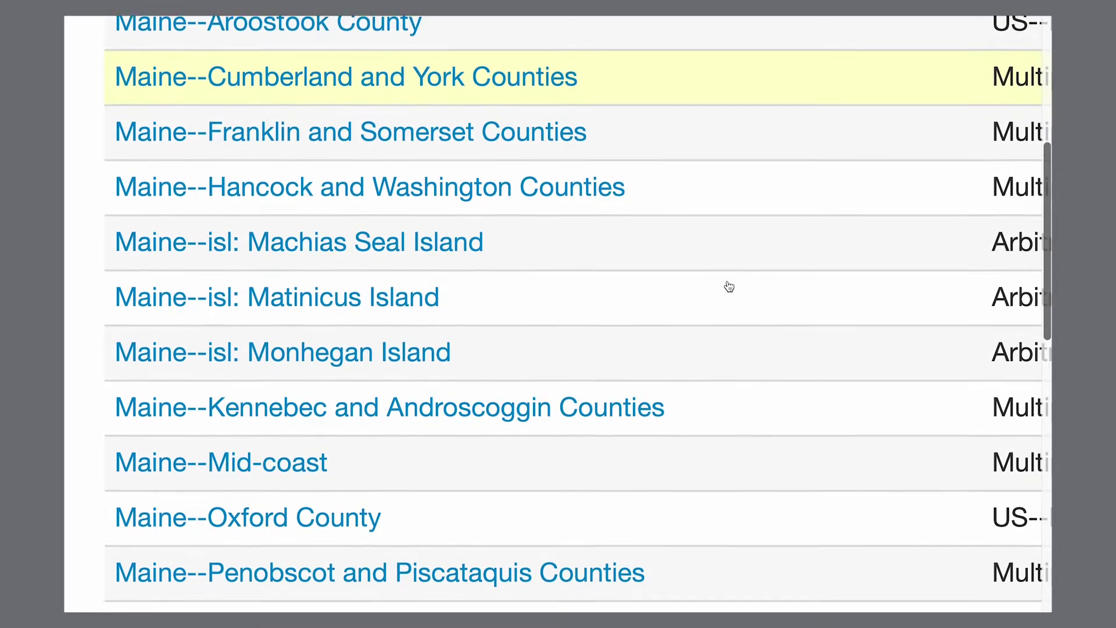
pyautogui.scroll(2, 730, 286)
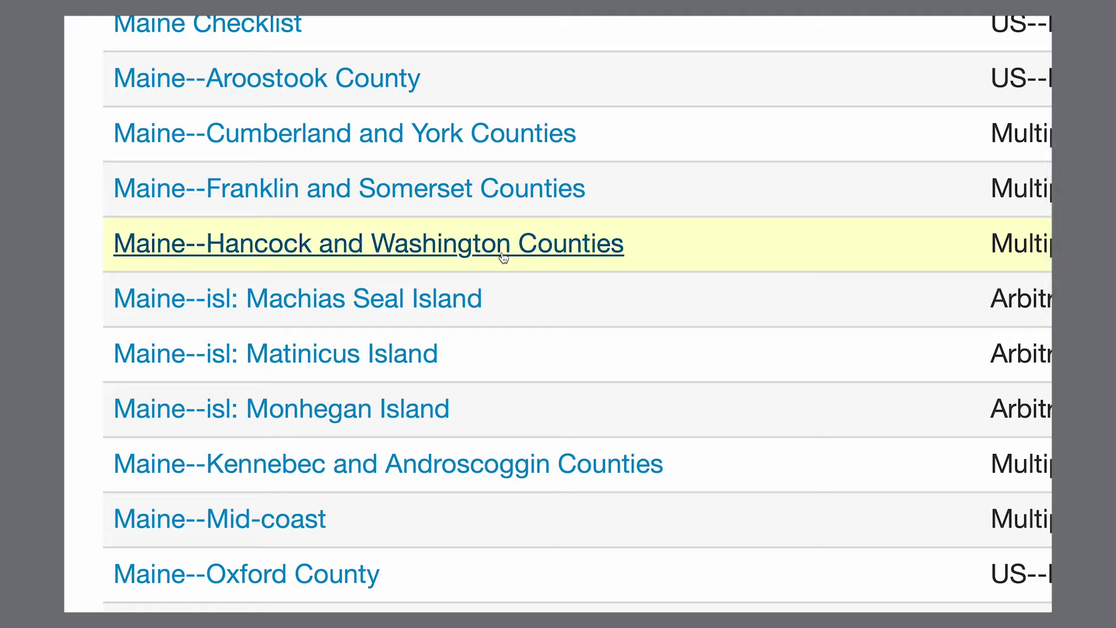
pyautogui.scroll(-5, 504, 256)
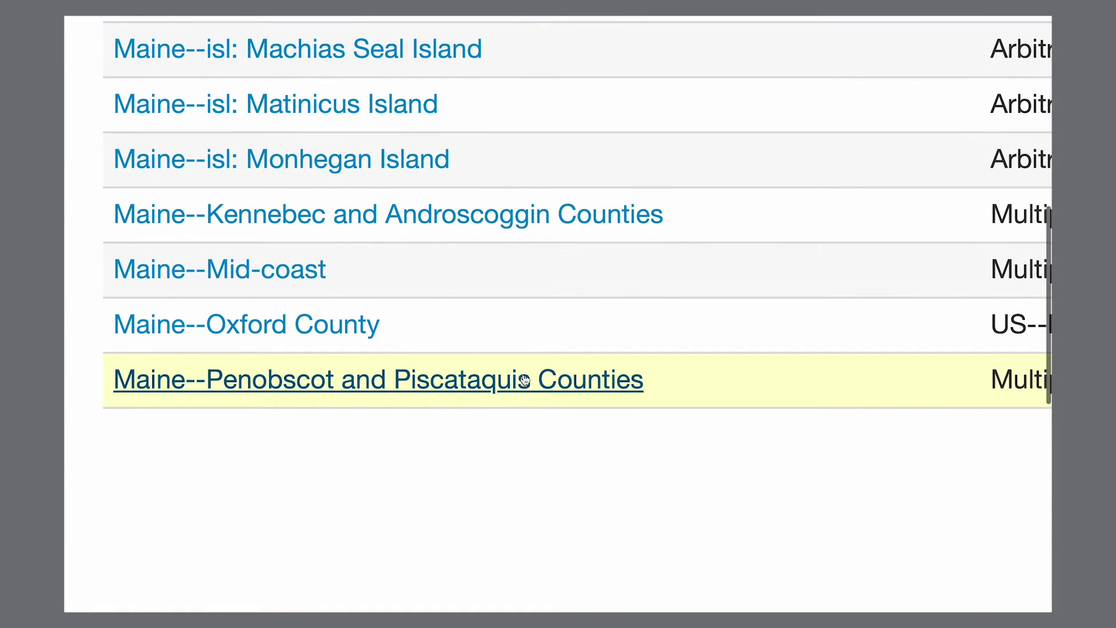
pyautogui.scroll(7, 585, 356)
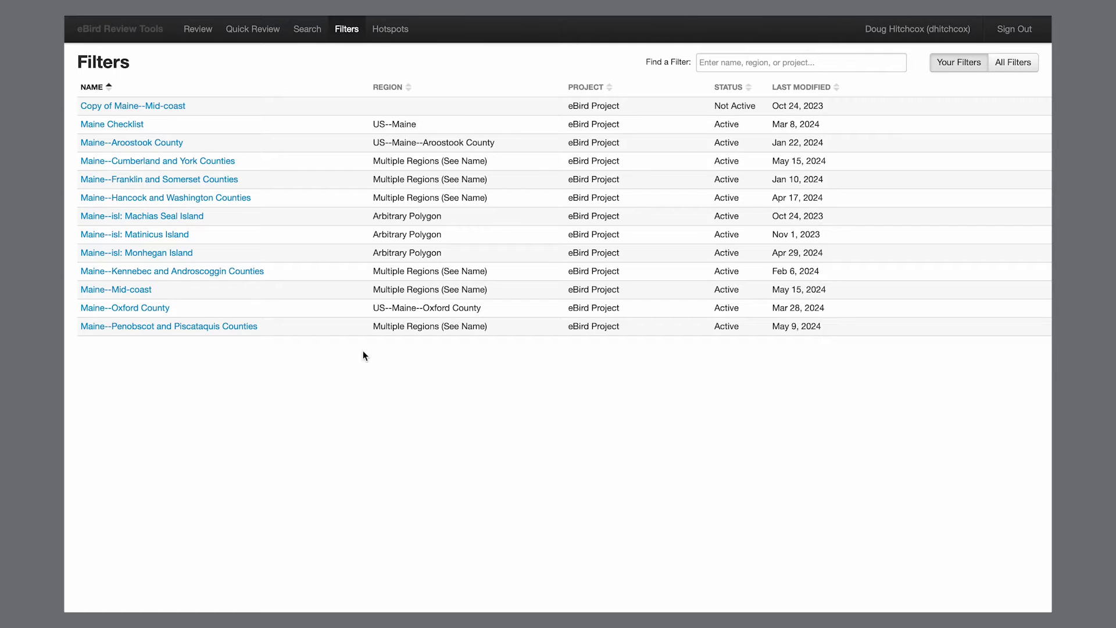
# Open the Maine--Cumberland and York Counties filter and scroll its species count limits.
pyautogui.click(224, 162)
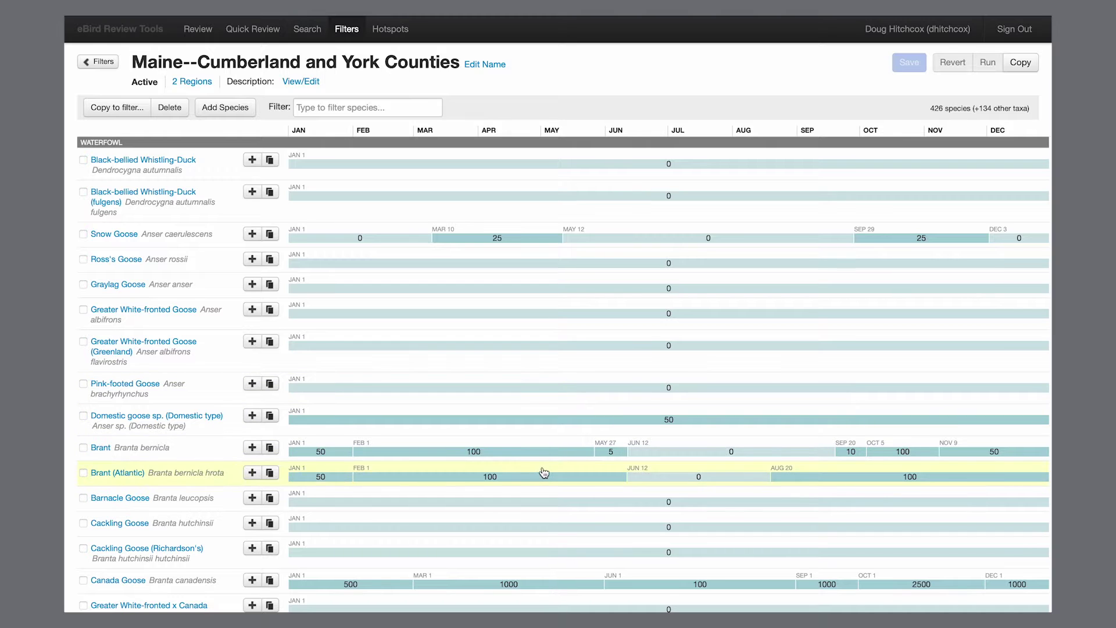
pyautogui.scroll(-5, 542, 469)
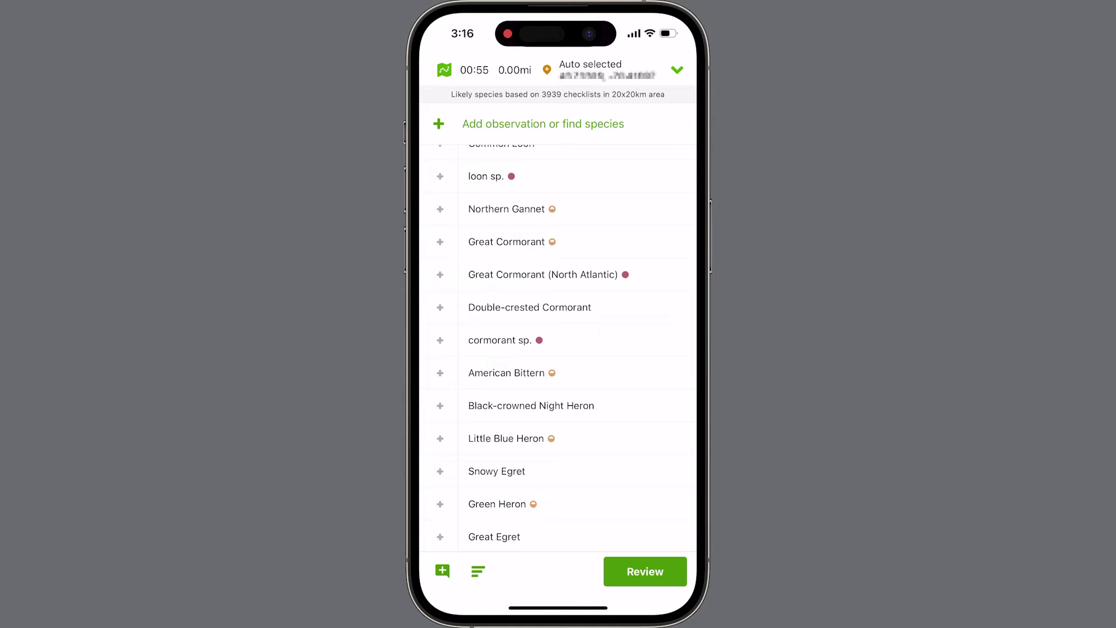
# Enter 1000 Canada Geese on the checklist, then raise the count to 1001.
pyautogui.click(524, 122)
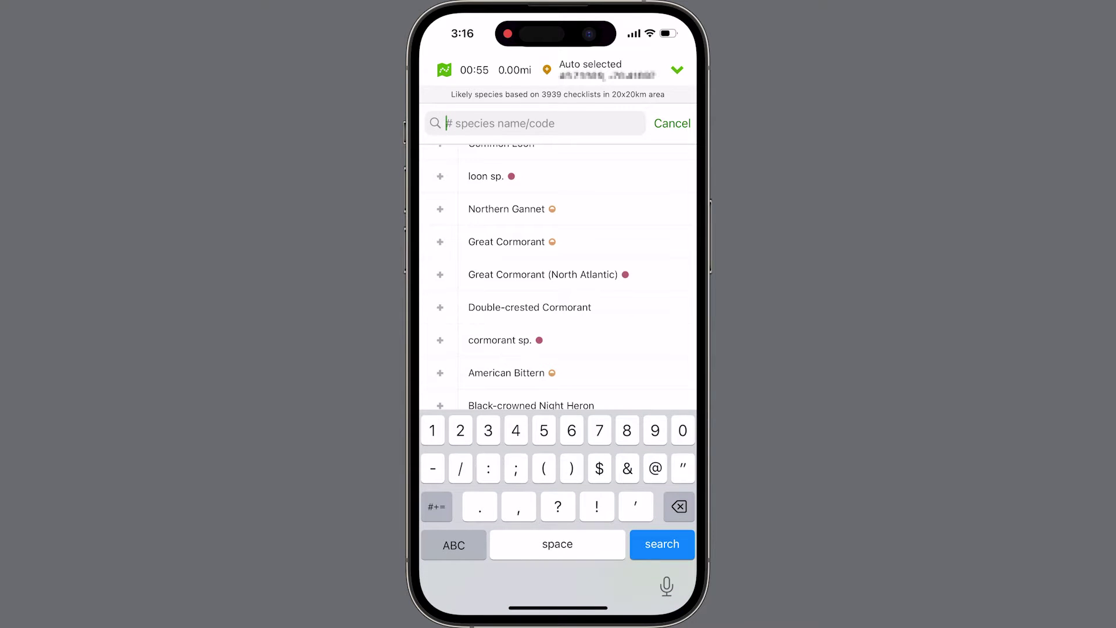
pyautogui.write('1000 can')
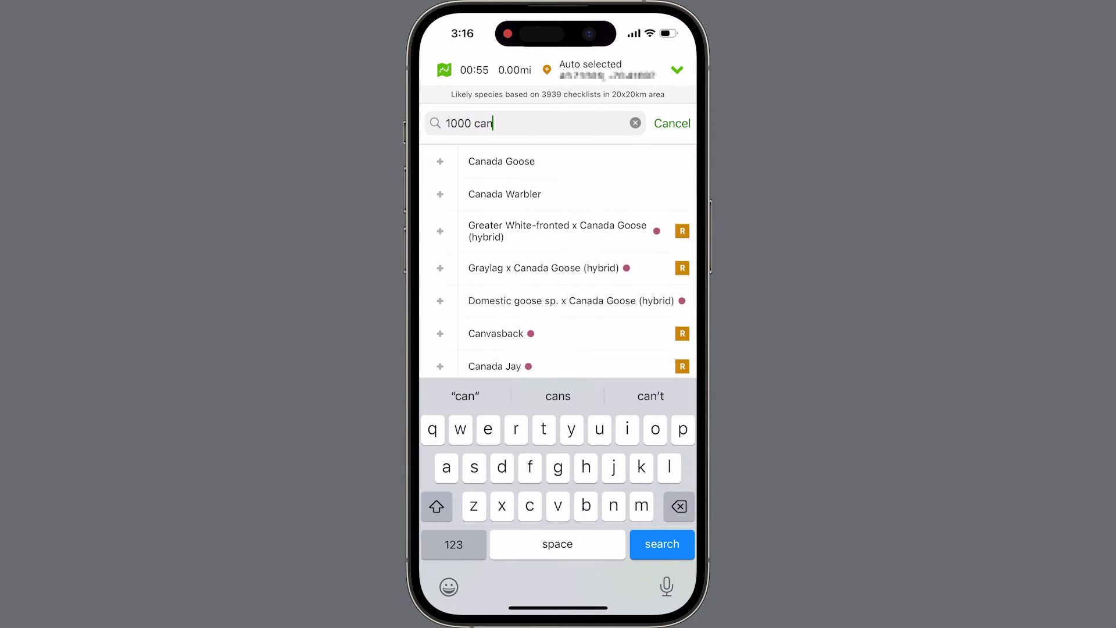
pyautogui.press('Return')
pyautogui.click(503, 161)
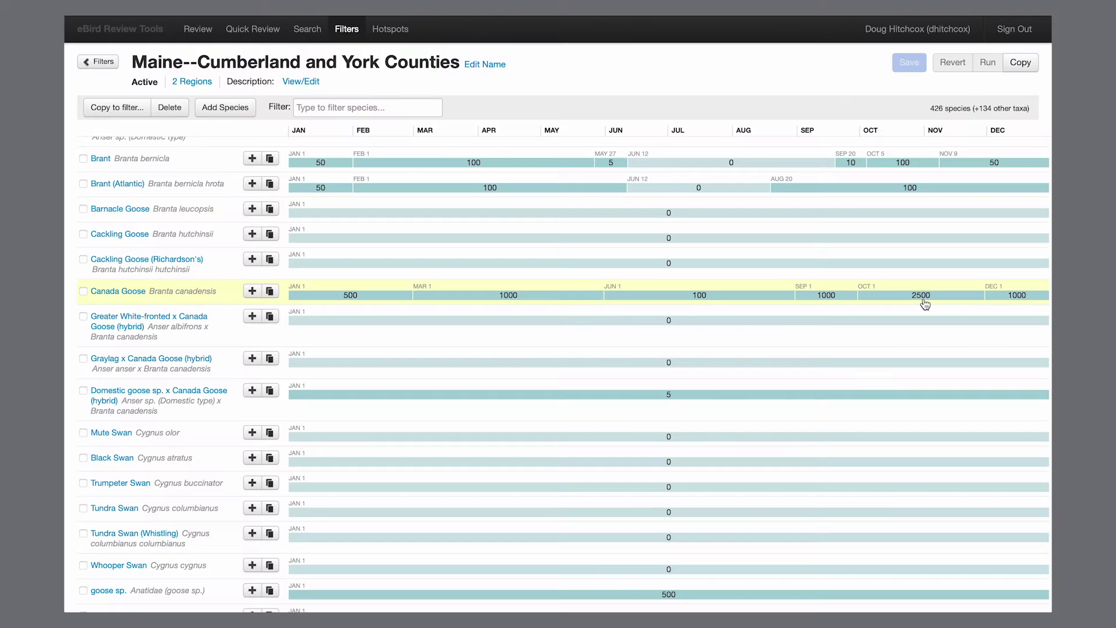
pyautogui.scroll(-4, 919, 304)
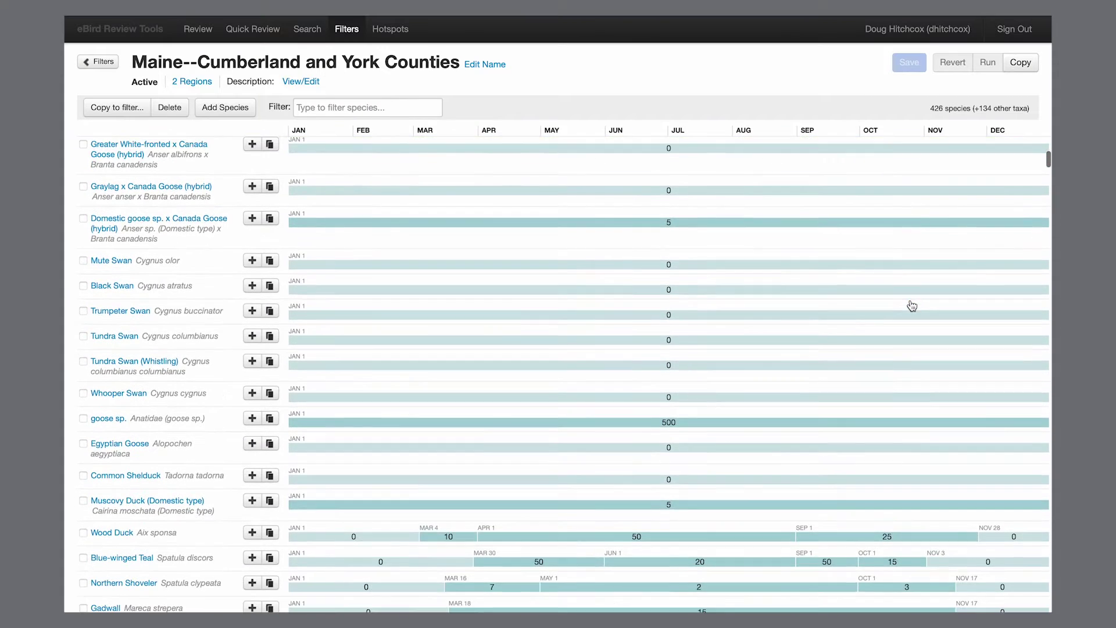
pyautogui.scroll(-3, 912, 305)
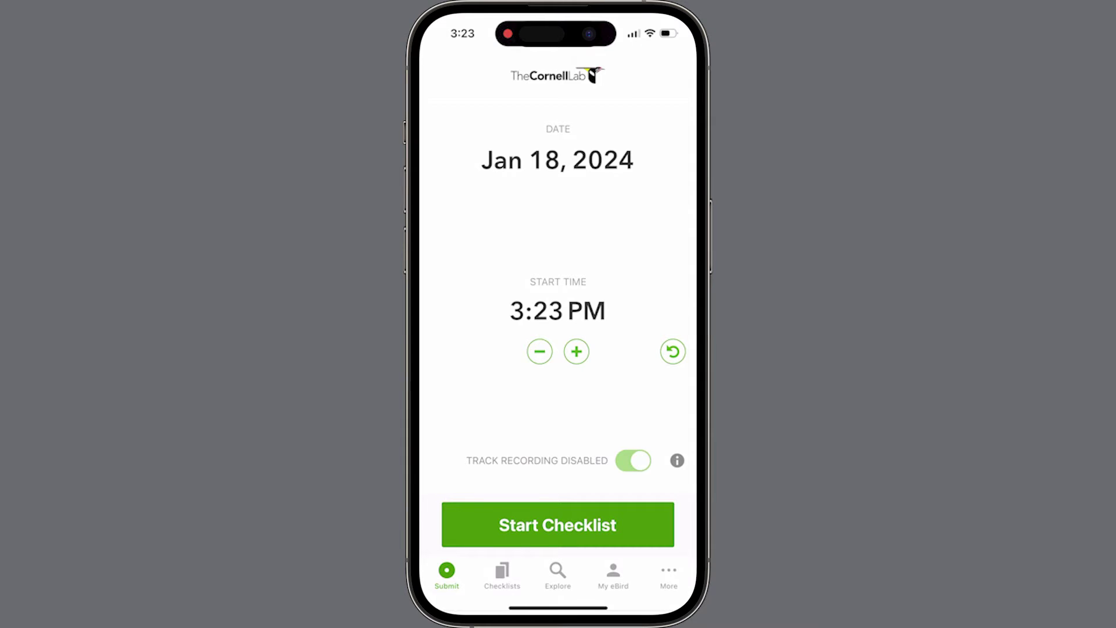
pyautogui.click(559, 524)
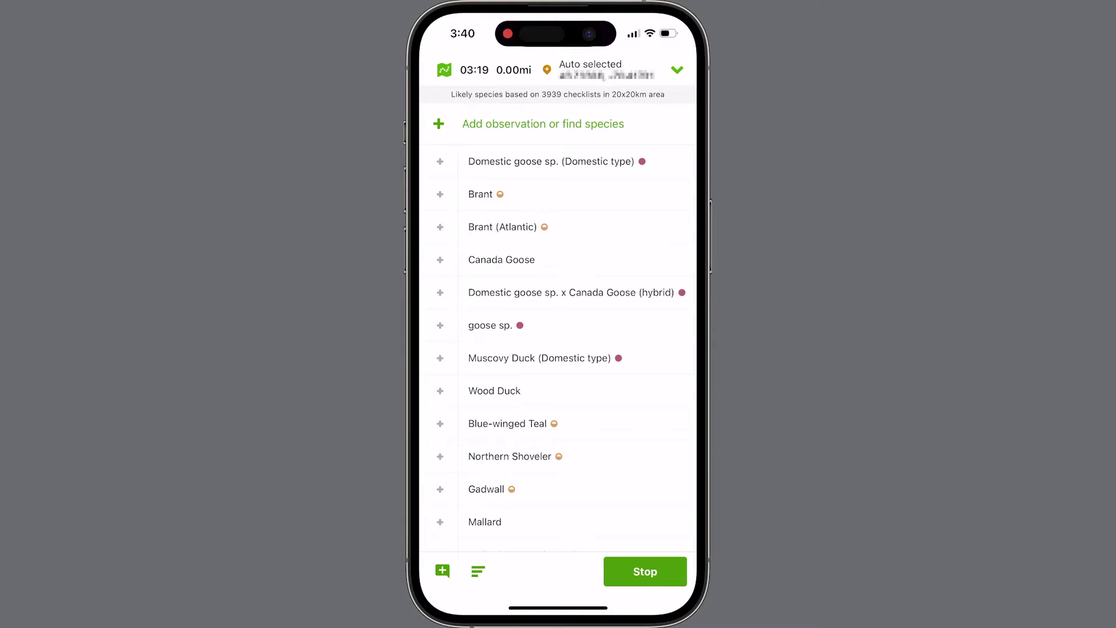
# Search the checklist species for '1 common swift', which finds no local match.
pyautogui.click(523, 122)
pyautogui.write('1')
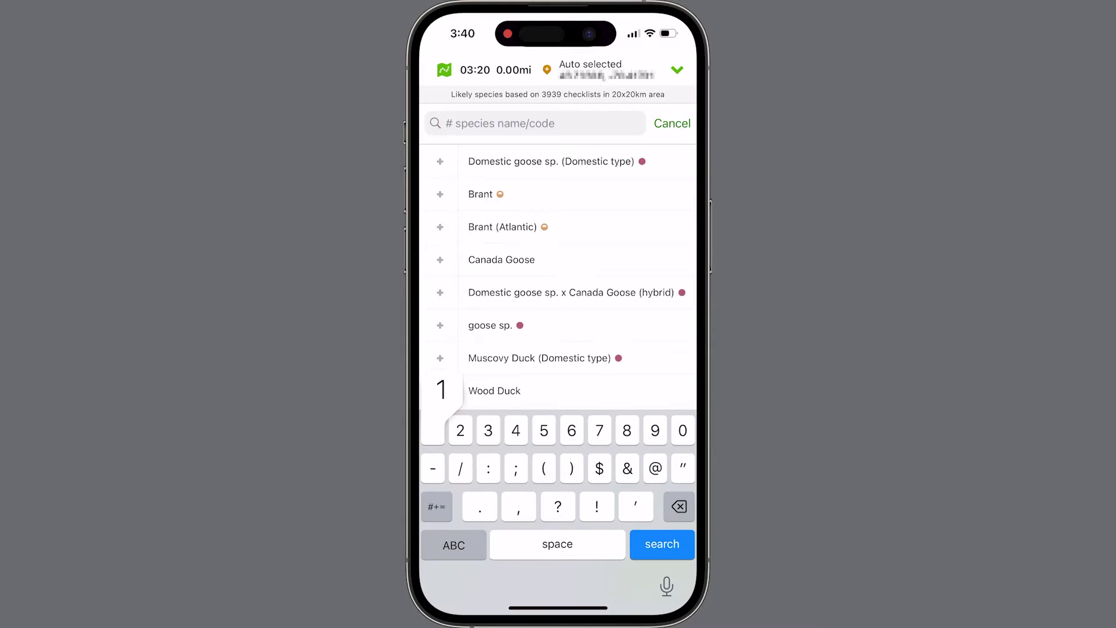
pyautogui.click(454, 544)
pyautogui.write('pink')
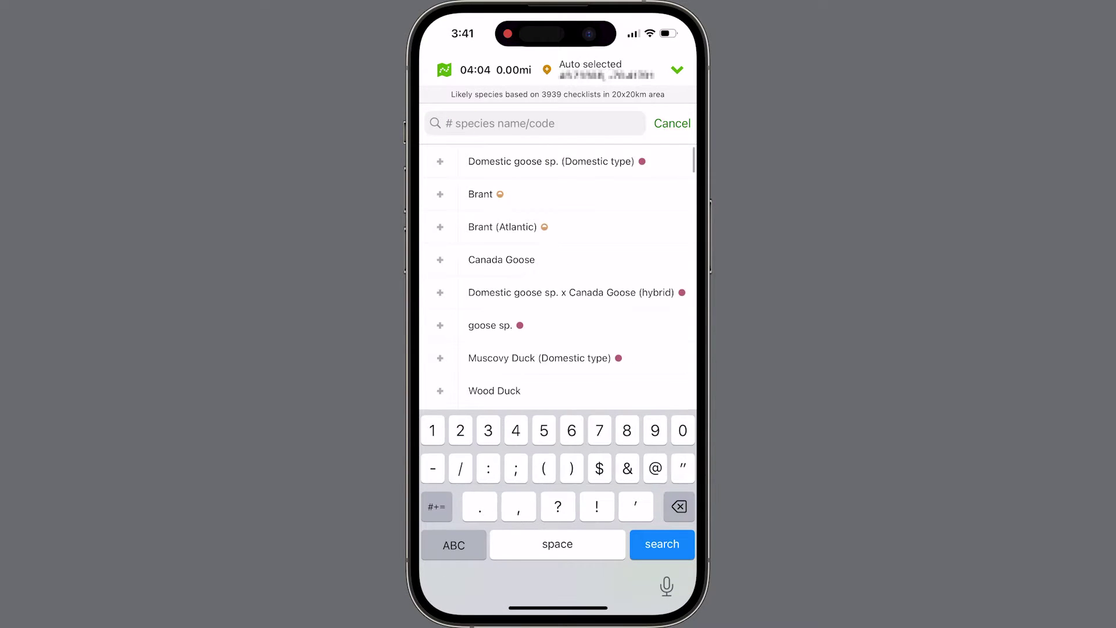
pyautogui.write('1')
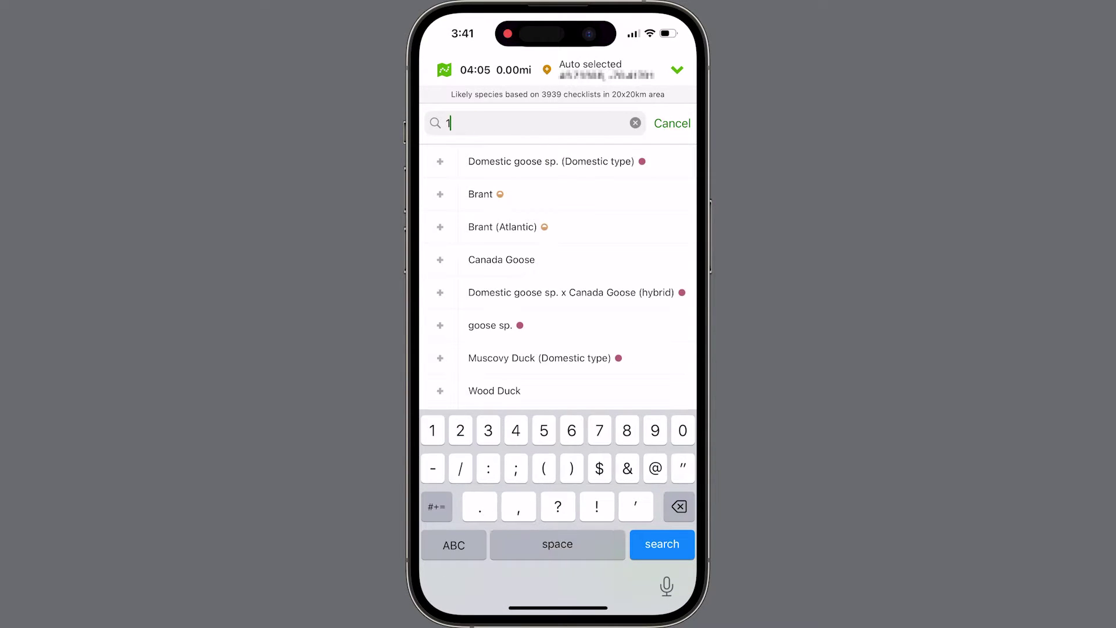
pyautogui.write(' comm')
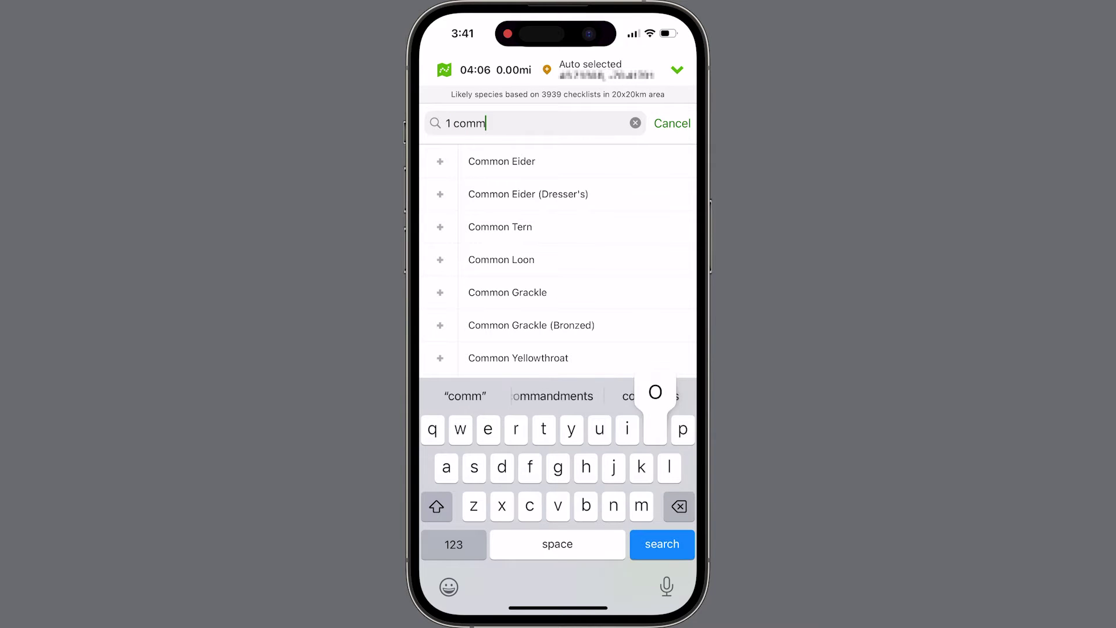
pyautogui.write('on swift')
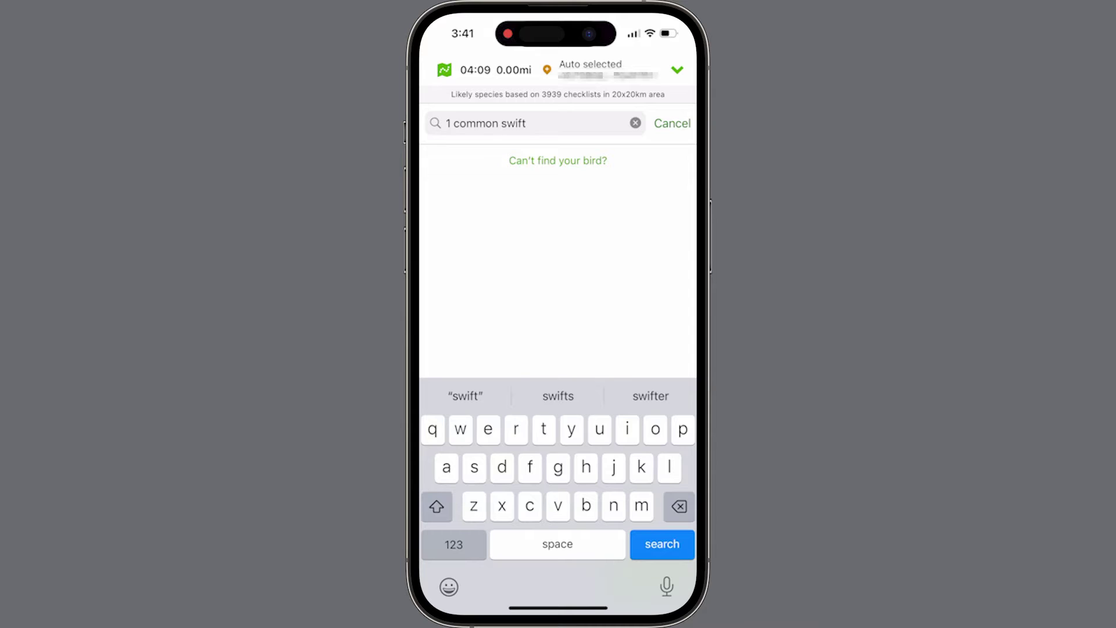
# Add 1 Common Swift through Search All Species and dismiss the keyboard.
pyautogui.click(558, 160)
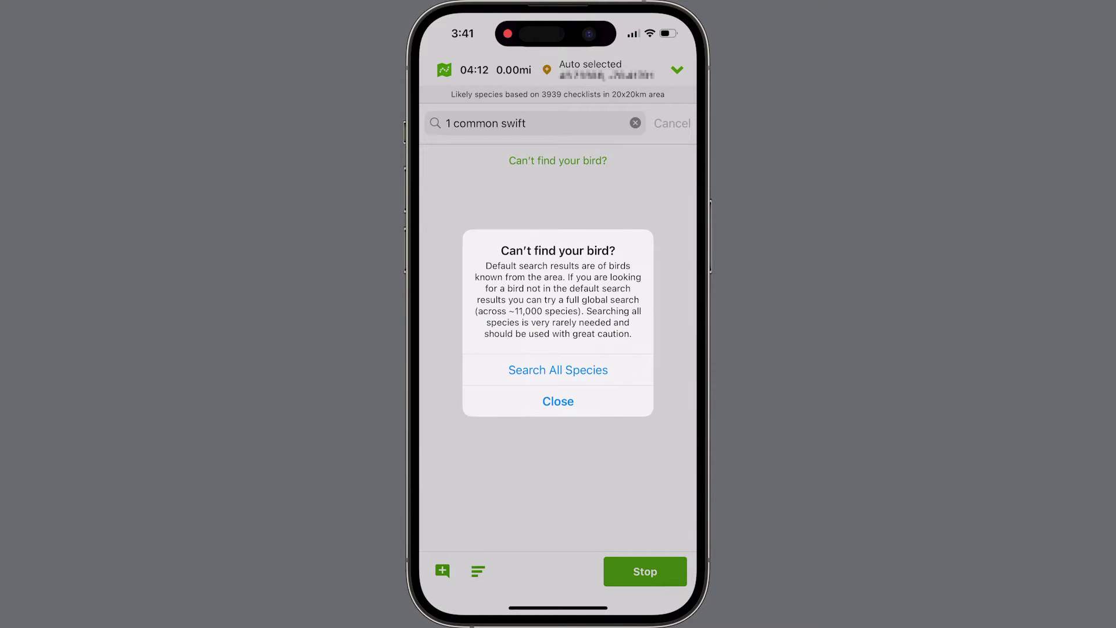
pyautogui.click(559, 370)
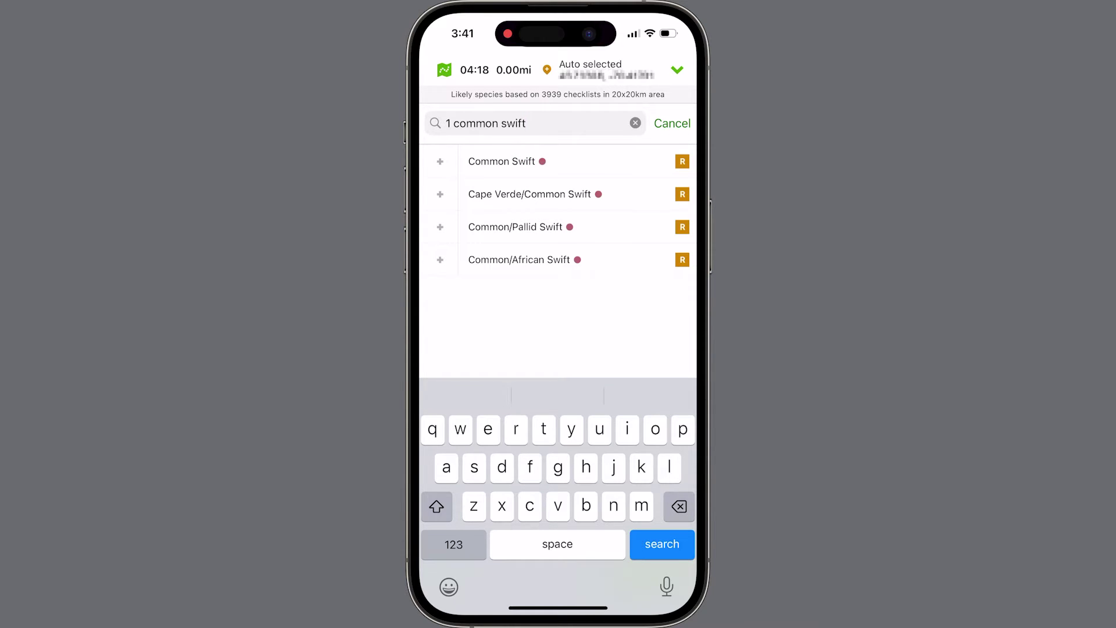
pyautogui.press('Return')
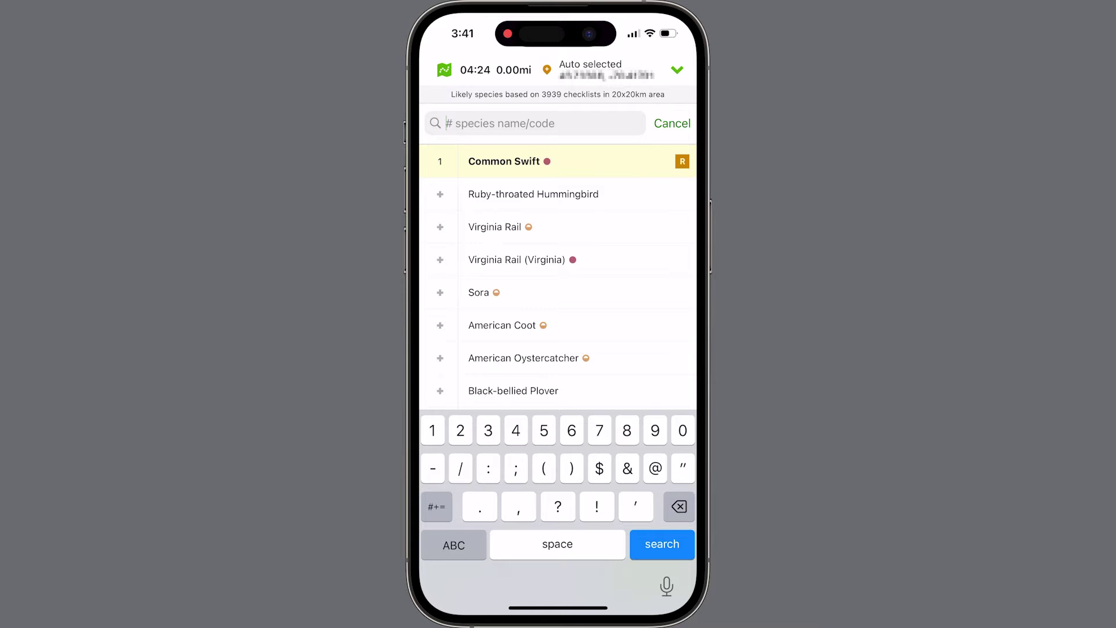
pyautogui.press('Return')
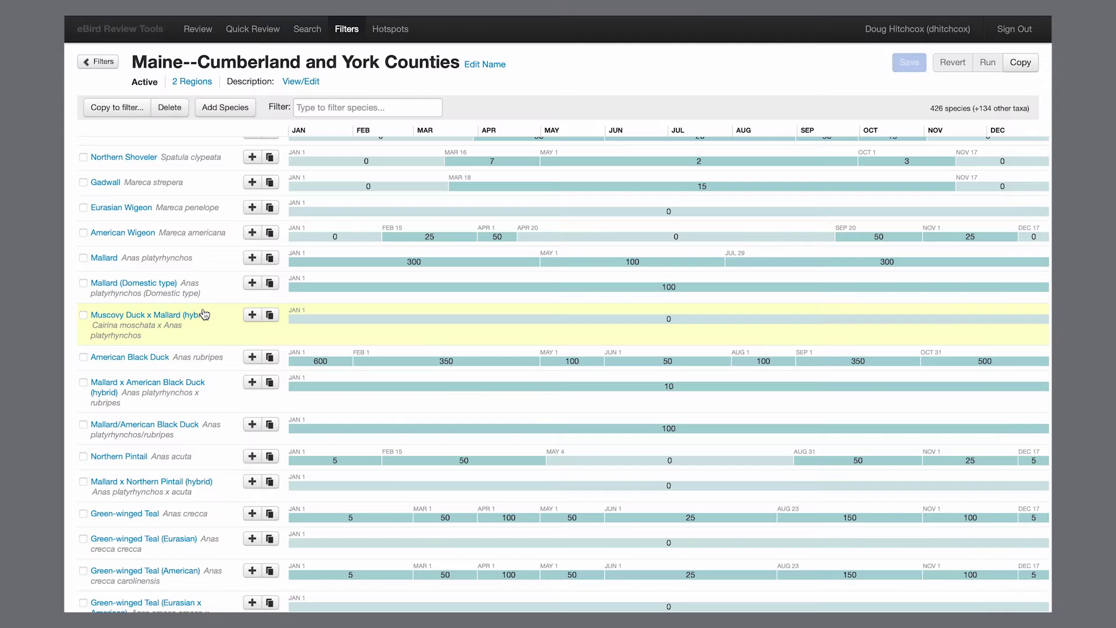
# Move the Eastern Bluebird limit change from Mar 1 to Feb 22, then filter for crossbill.
pyautogui.scroll(3, 204, 315)
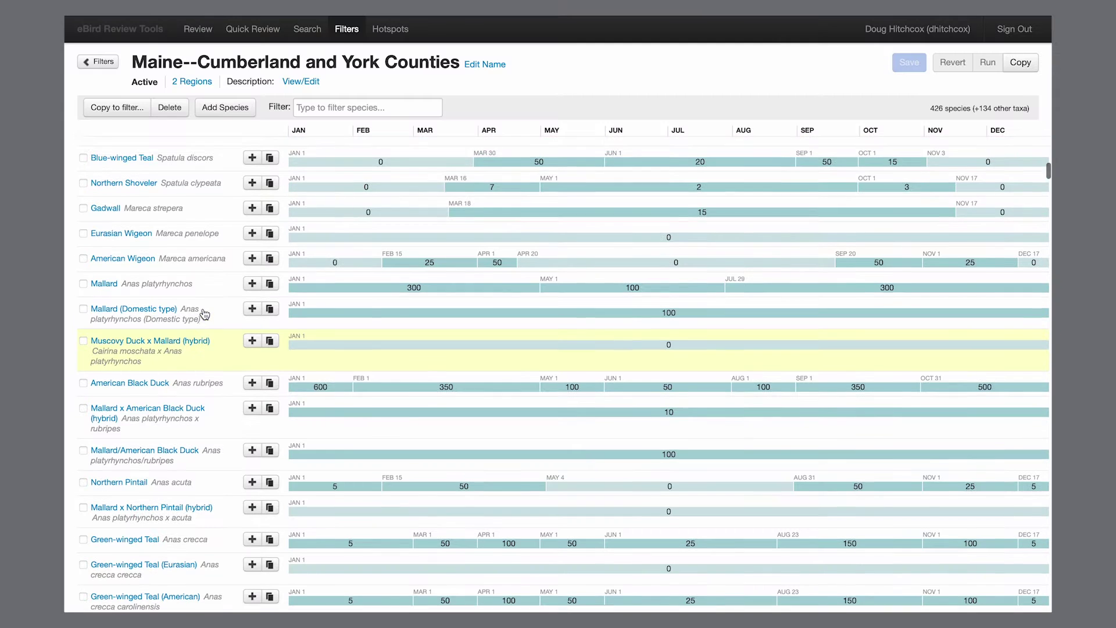
pyautogui.click(405, 106)
pyautogui.write('easte')
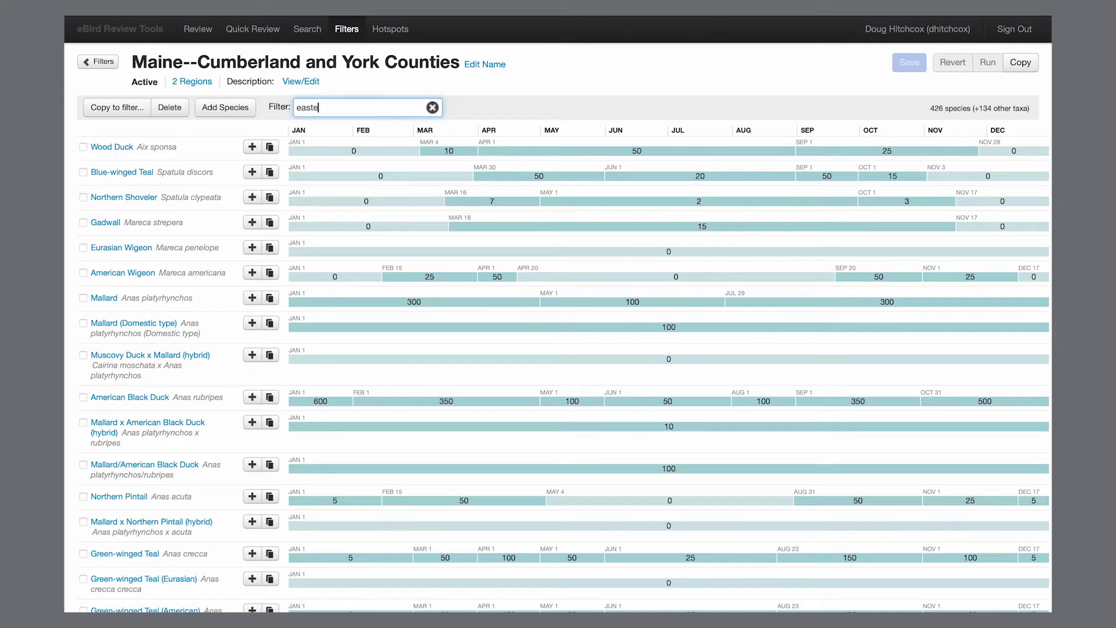
pyautogui.write('rn bluebird')
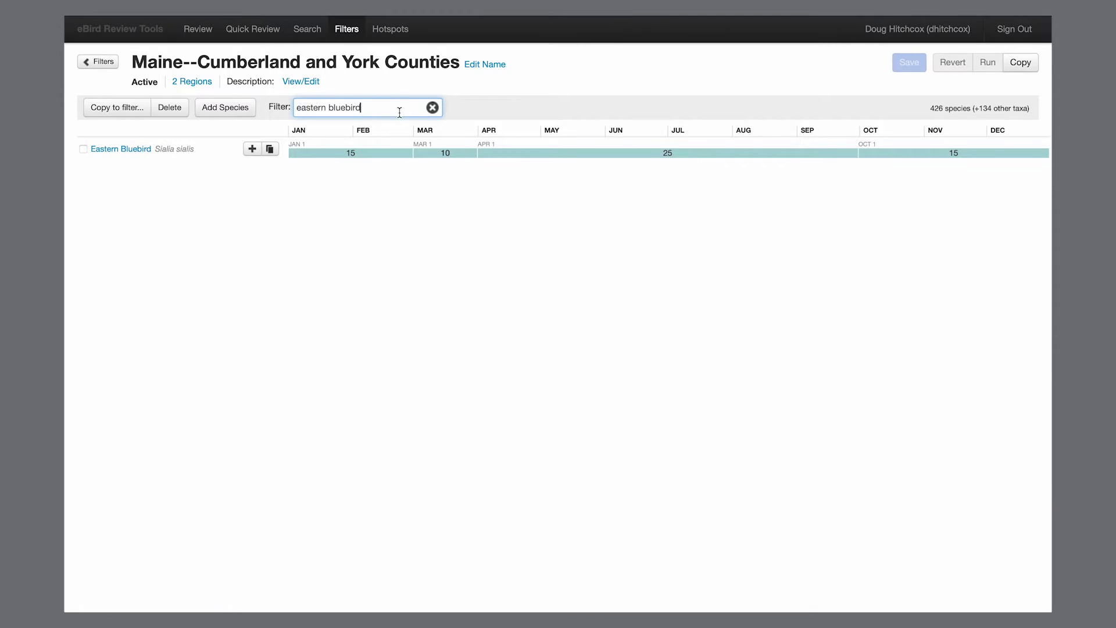
pyautogui.moveTo(413, 154)
pyautogui.mouseDown()
pyautogui.moveTo(399, 157)
pyautogui.moveTo(431, 157)
pyautogui.moveTo(414, 157)
pyautogui.mouseUp()
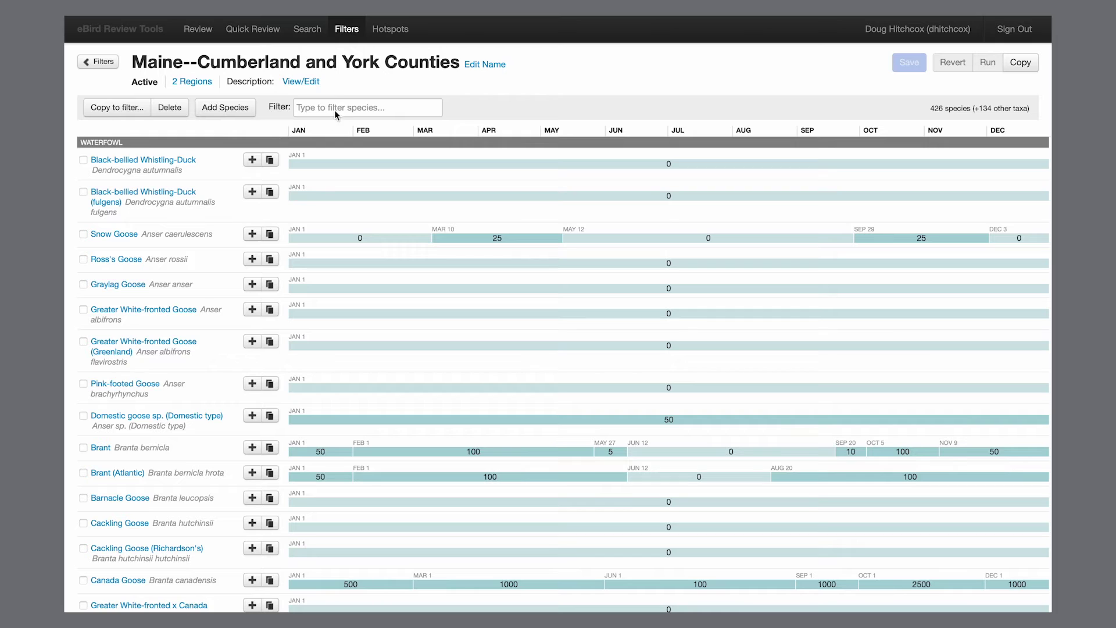
pyautogui.click(335, 110)
pyautogui.write('crossbill')
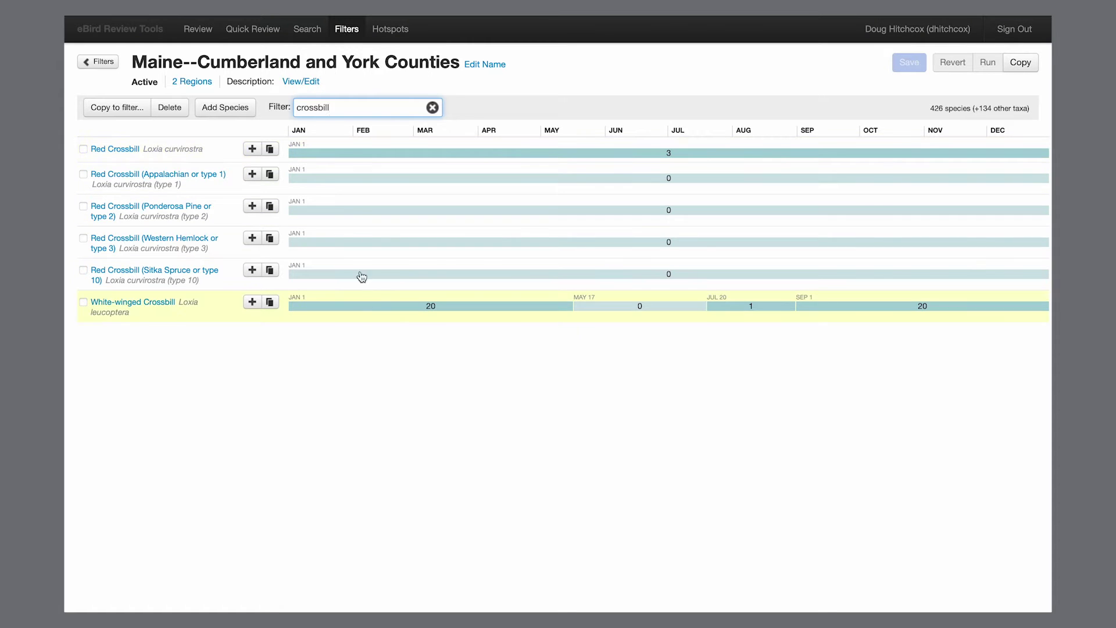
# Filter the species list for grosbeak, then clear the filter to show all species.
pyautogui.doubleClick(302, 108)
pyautogui.write('grosbeak')
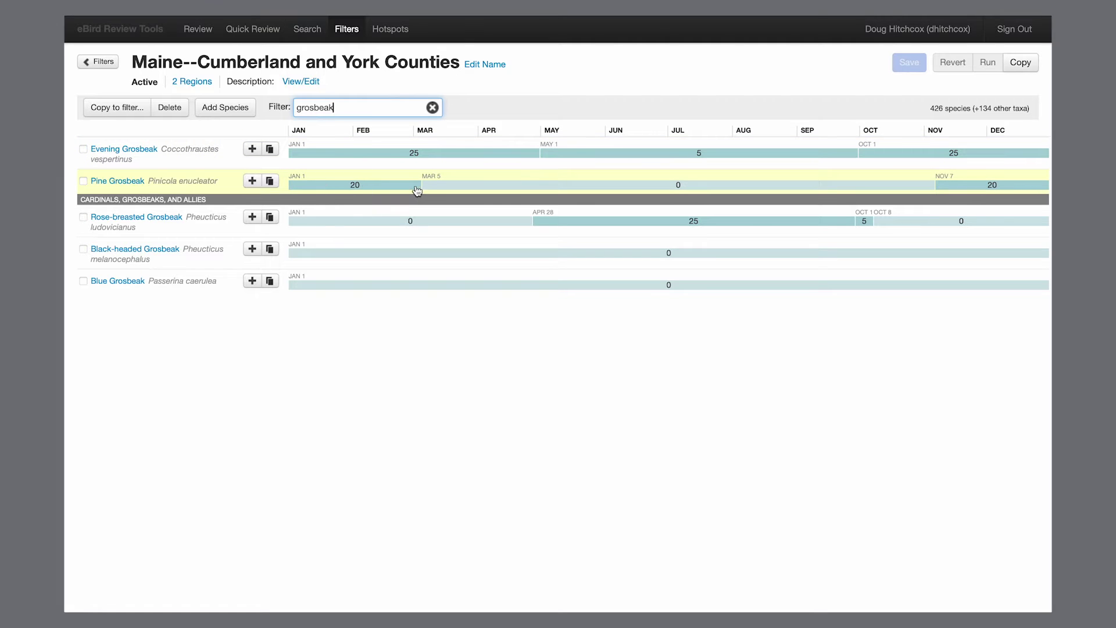
pyautogui.click(432, 107)
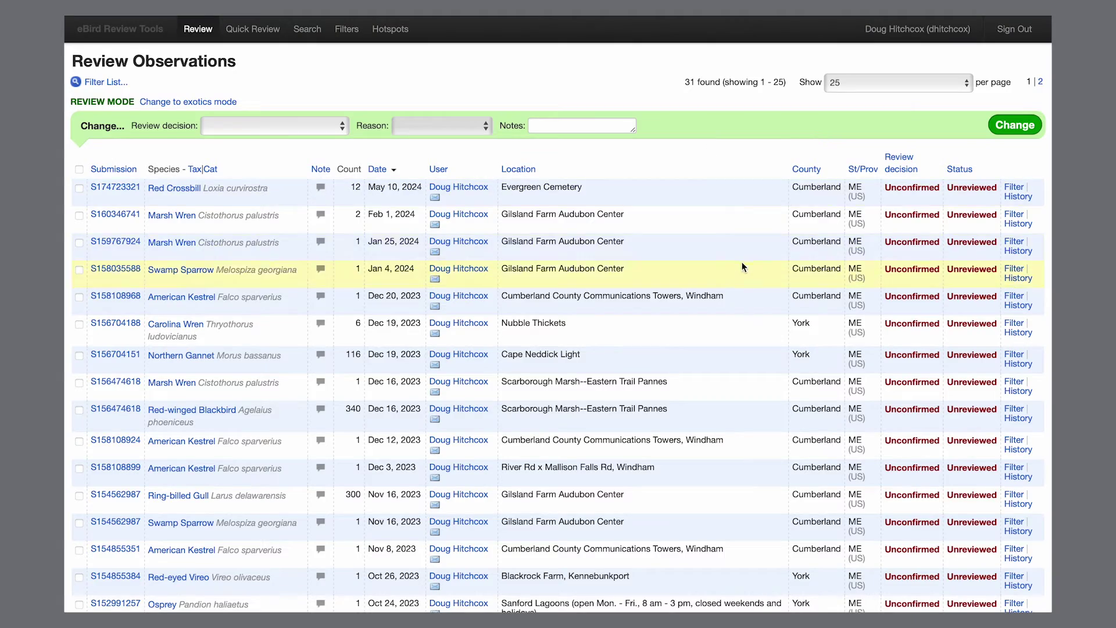
pyautogui.scroll(-5, 742, 263)
pyautogui.scroll(-3, 742, 263)
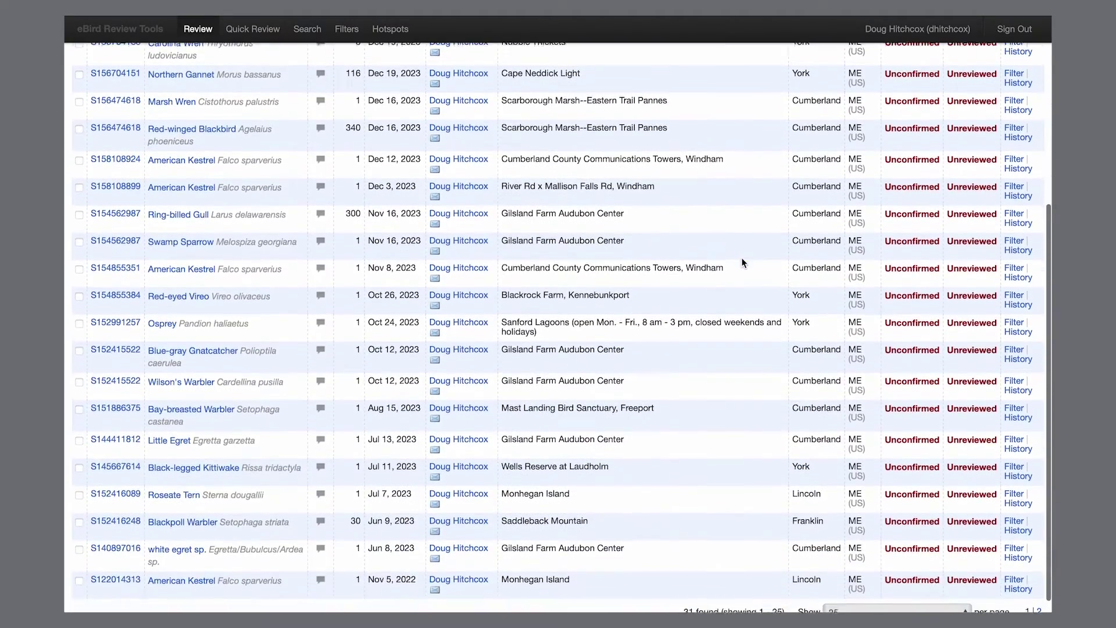
pyautogui.scroll(8, 742, 263)
pyautogui.scroll(2, 742, 263)
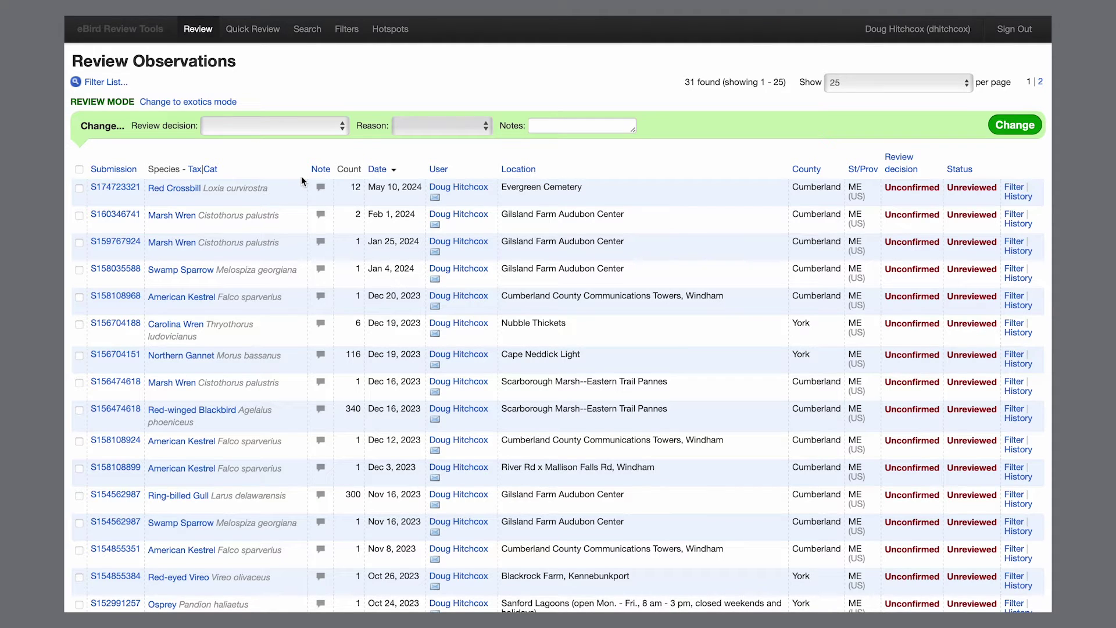
pyautogui.scroll(-6, 301, 176)
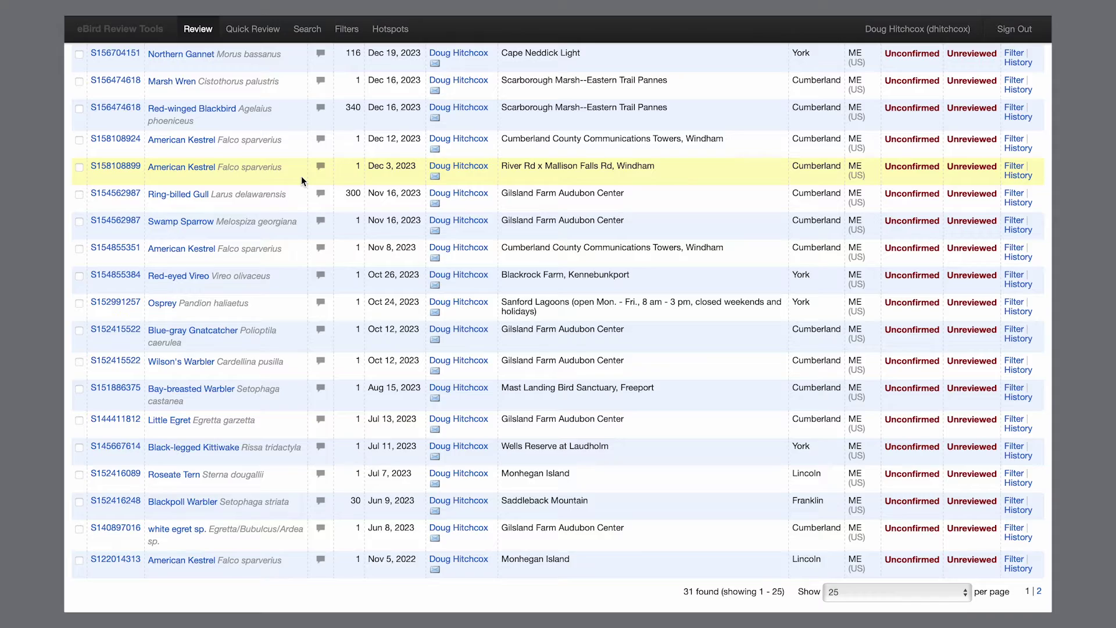
pyautogui.scroll(1, 301, 176)
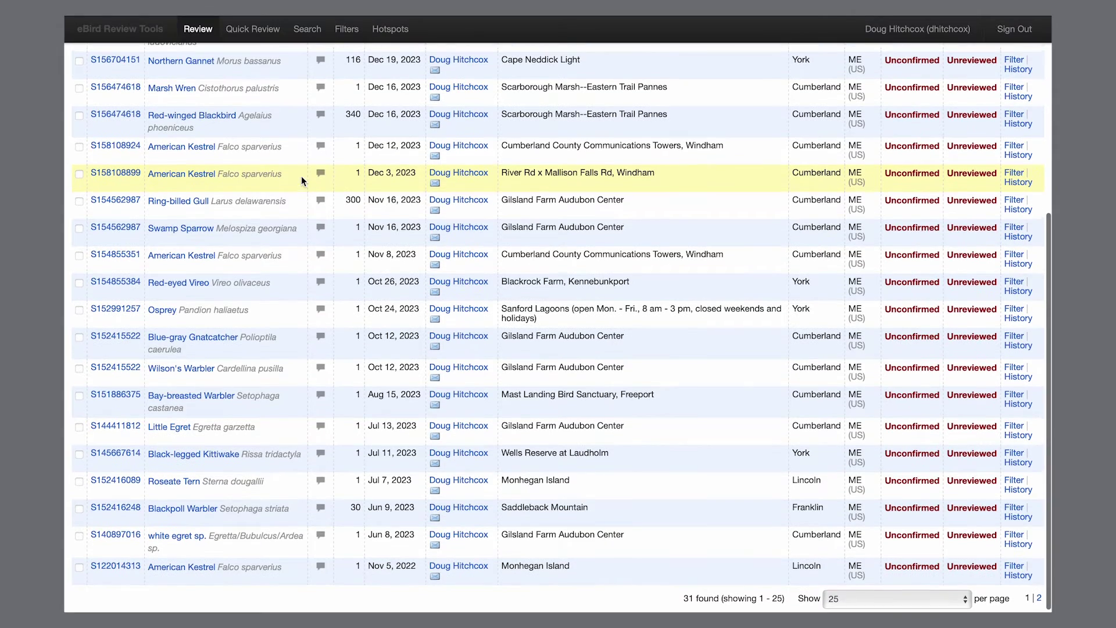
pyautogui.scroll(5, 301, 176)
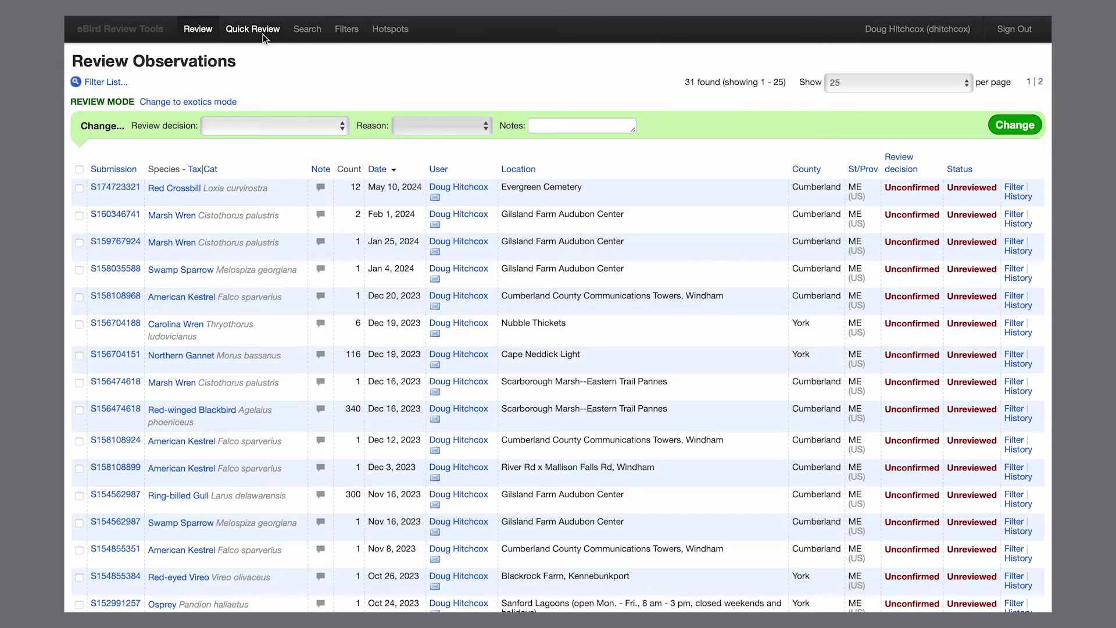
# Switch to Quick Review to show the Blue-gray Gnatcatcher record and its heard-only documentation.
pyautogui.click(263, 34)
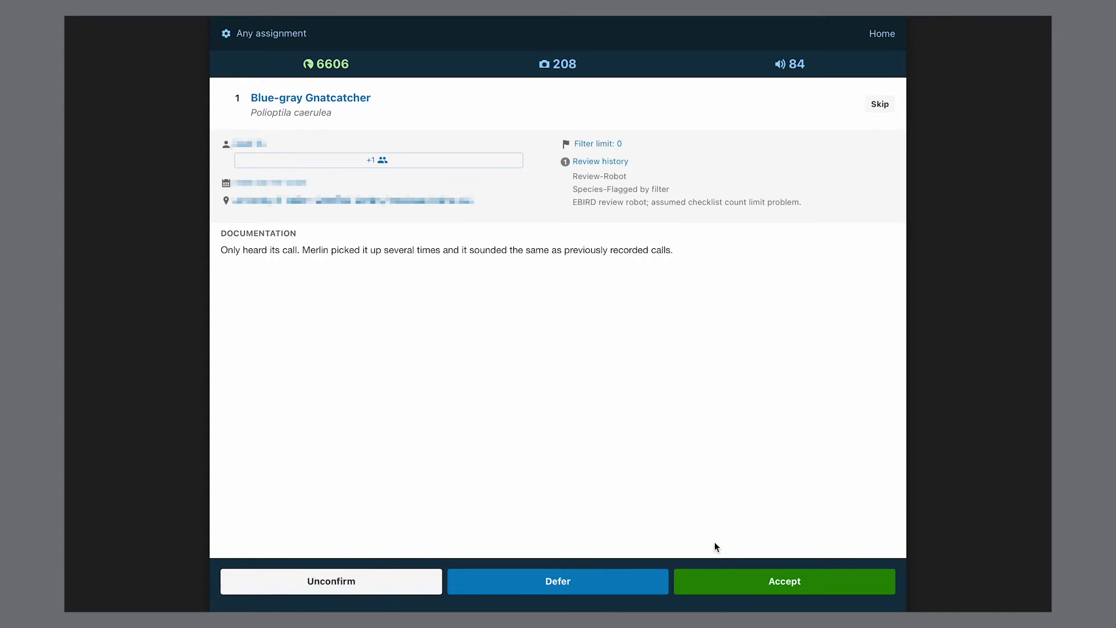
# Start accepting the Blue-gray Gnatcatcher record and bring up the list of review reasons.
pyautogui.click(746, 580)
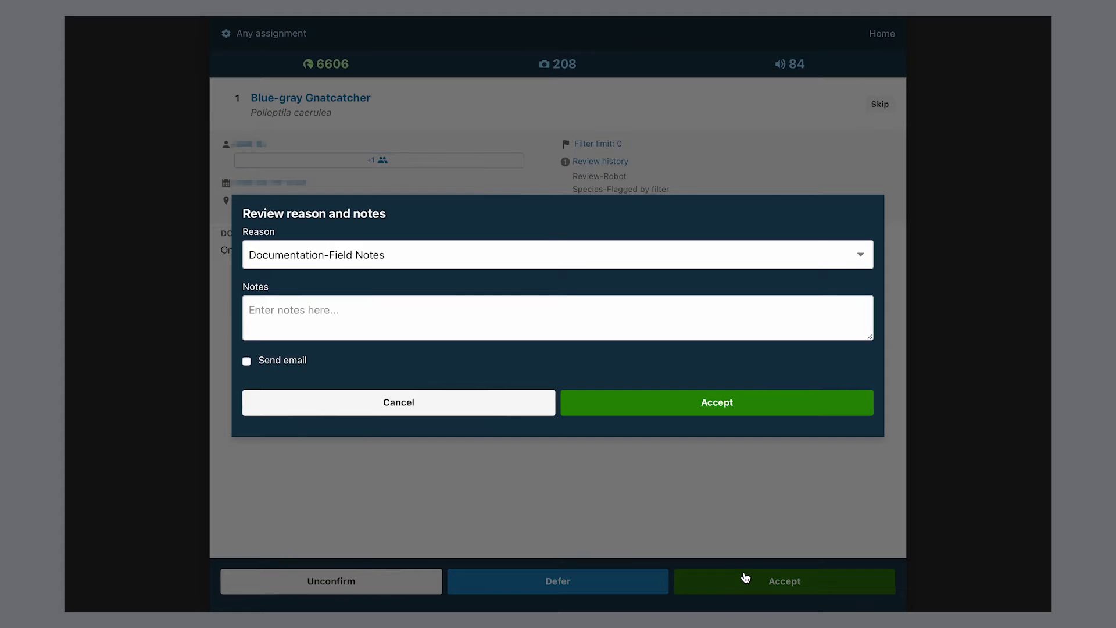
pyautogui.click(552, 253)
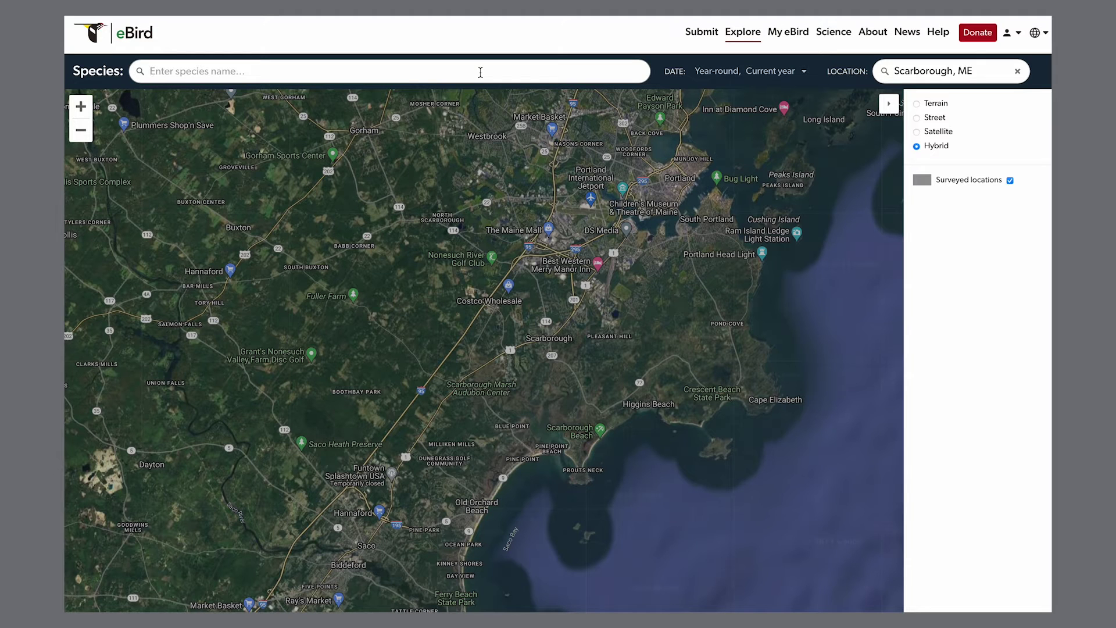
# Map Tricolored Heron, zoom in and pan around Scarborough Marsh, then zoom back out.
pyautogui.write('Tricolored H')
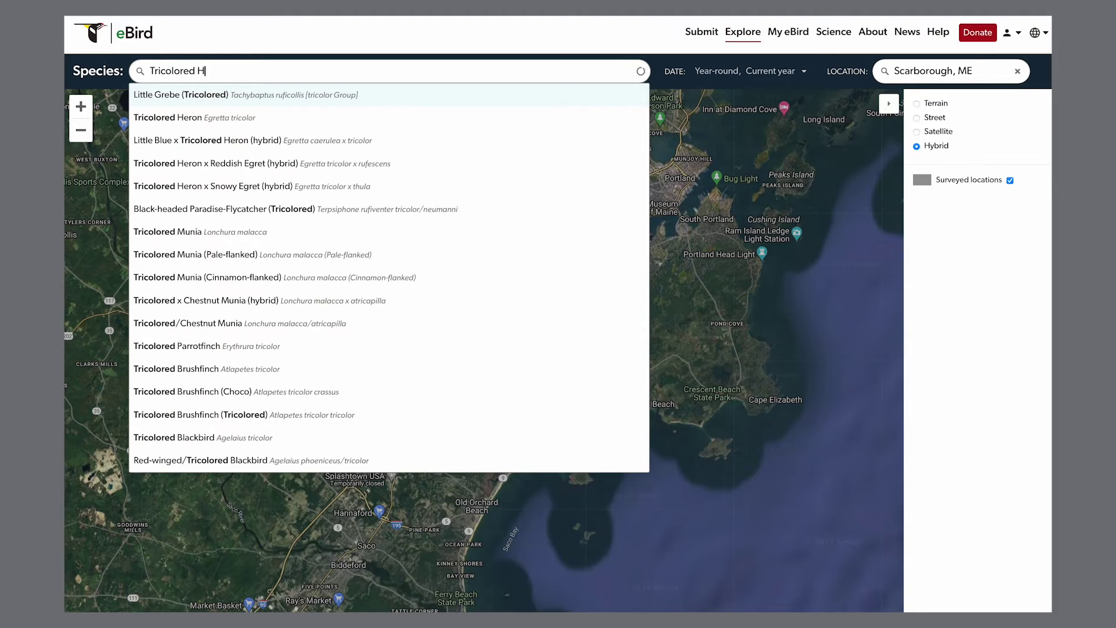
pyautogui.write('eron')
pyautogui.press('Return')
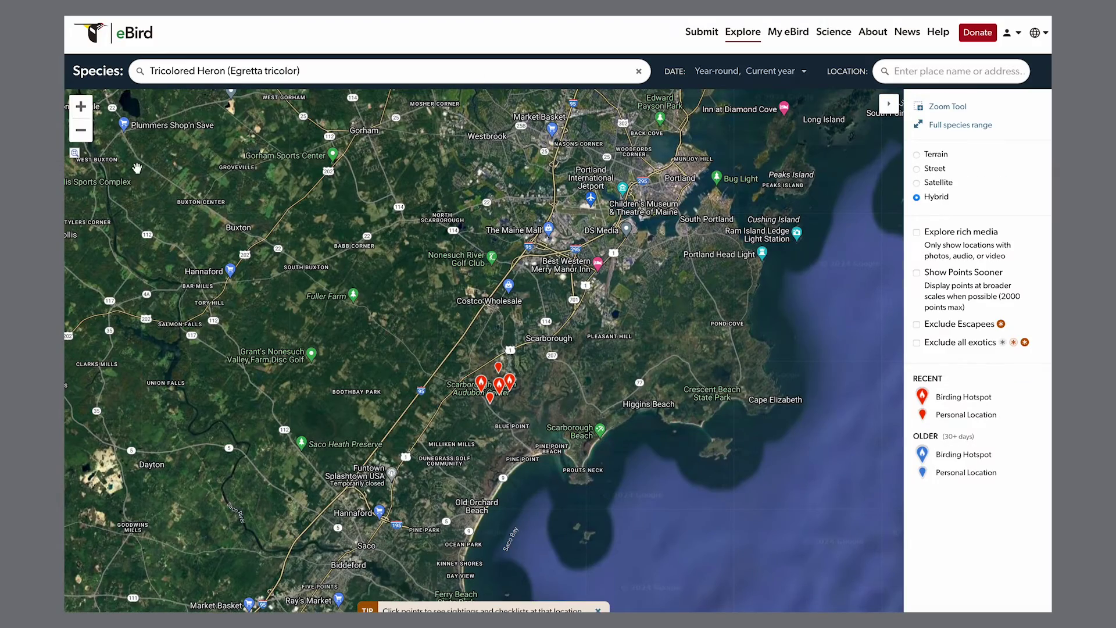
pyautogui.scroll(3, 480, 384)
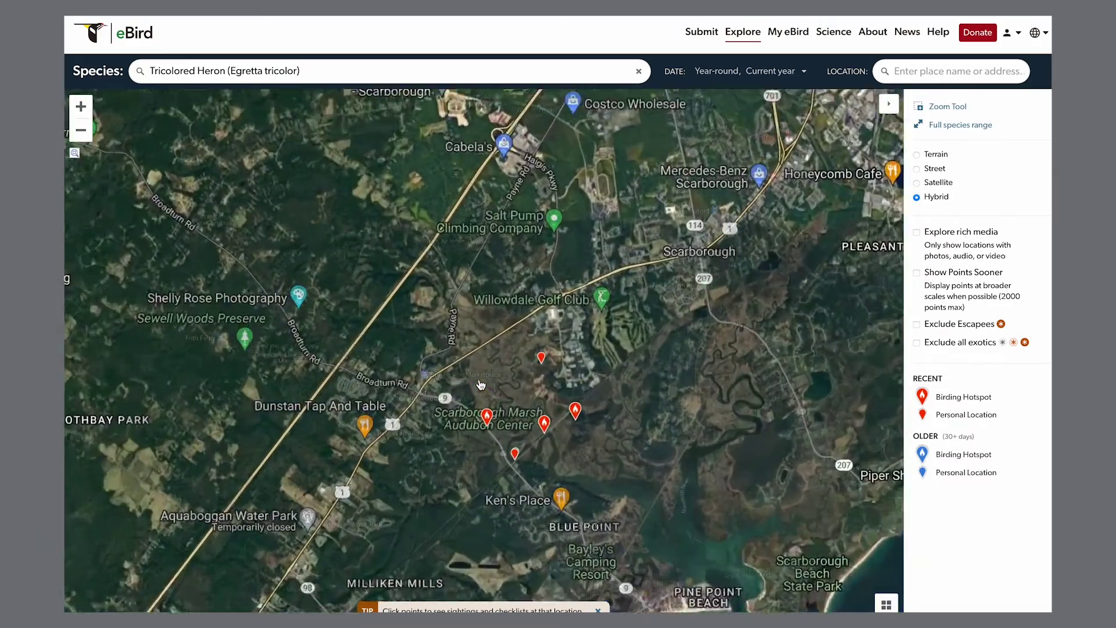
pyautogui.moveTo(480, 385)
pyautogui.mouseDown()
pyautogui.moveTo(460, 310)
pyautogui.moveTo(426, 373)
pyautogui.moveTo(475, 368)
pyautogui.mouseUp()
pyautogui.scroll(-5, 461, 310)
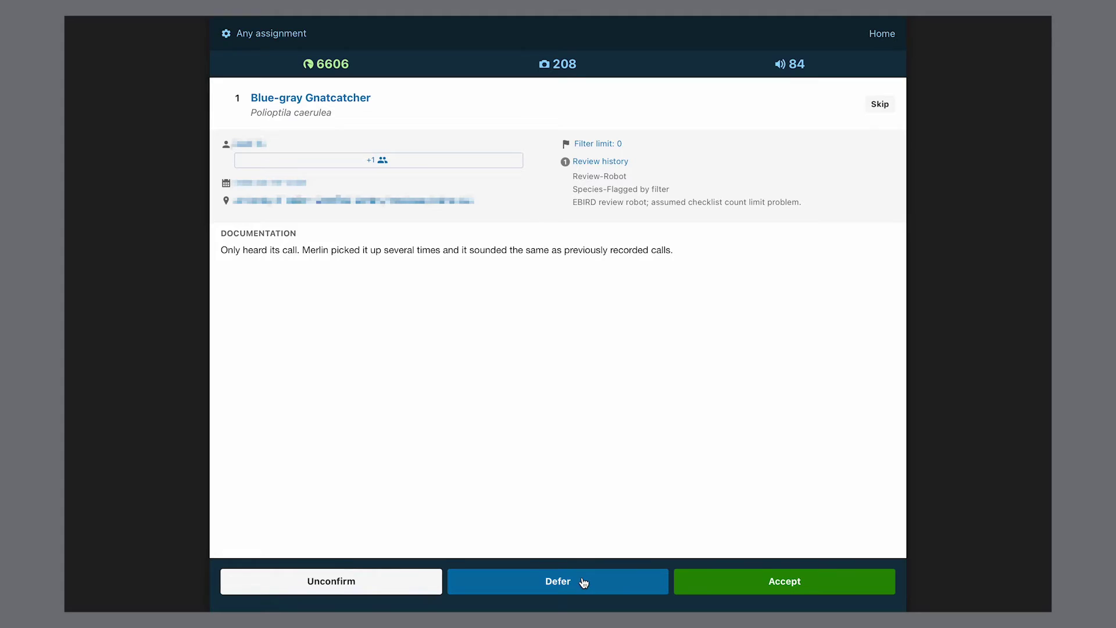
# Defer the Blue-gray Gnatcatcher record with Observer-Error as the review reason.
pyautogui.click(583, 582)
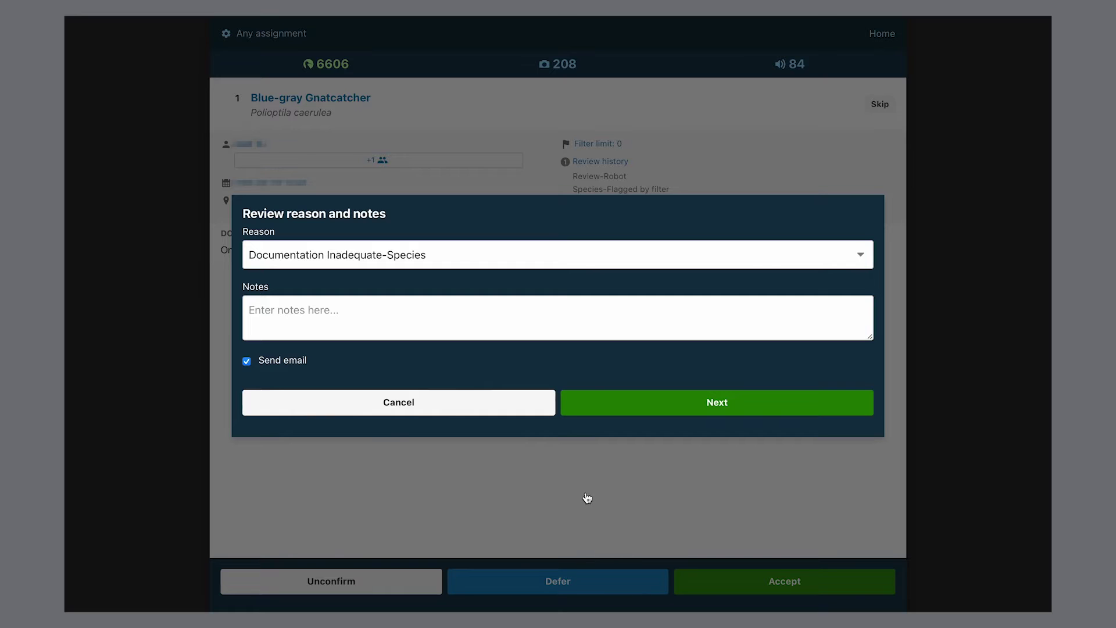
pyautogui.click(592, 260)
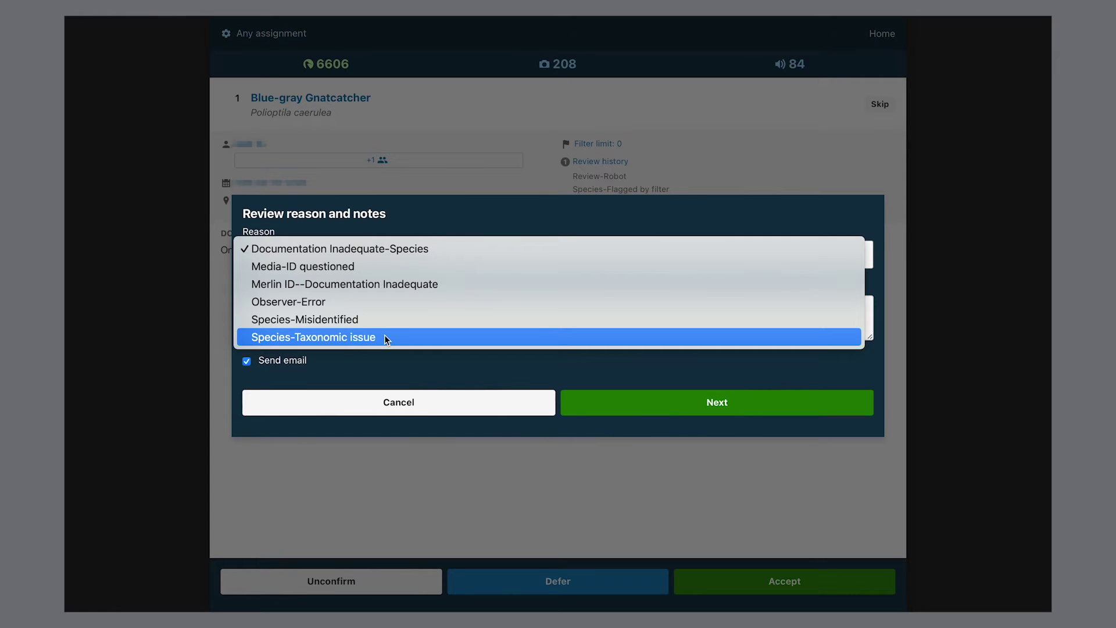
pyautogui.click(422, 307)
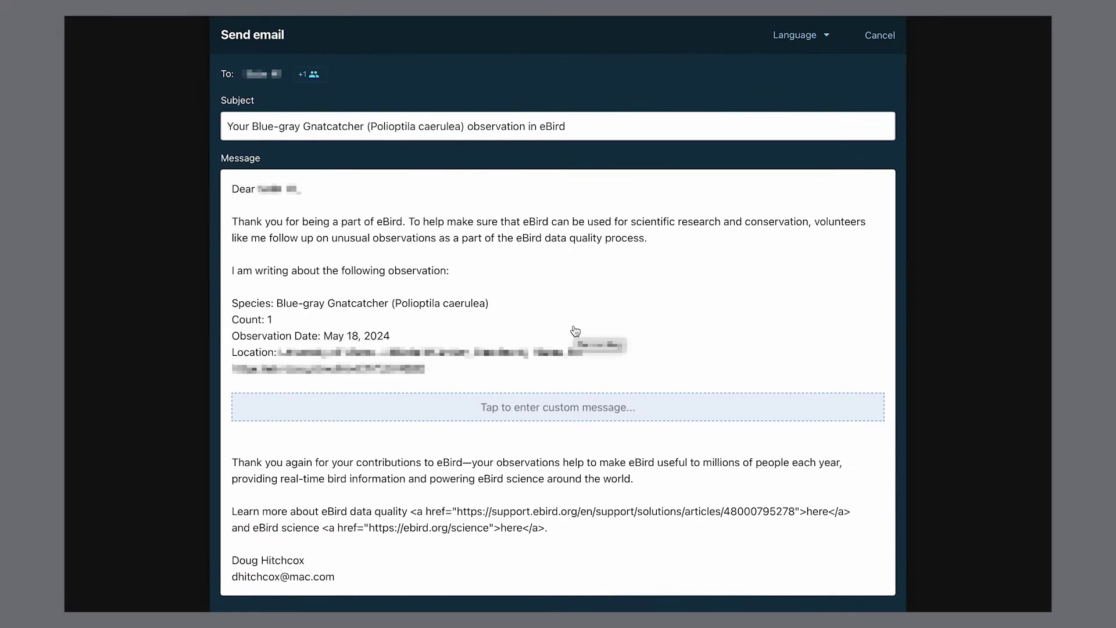
# Scroll down and back up through the templated email draft to the observer.
pyautogui.scroll(-3, 662, 338)
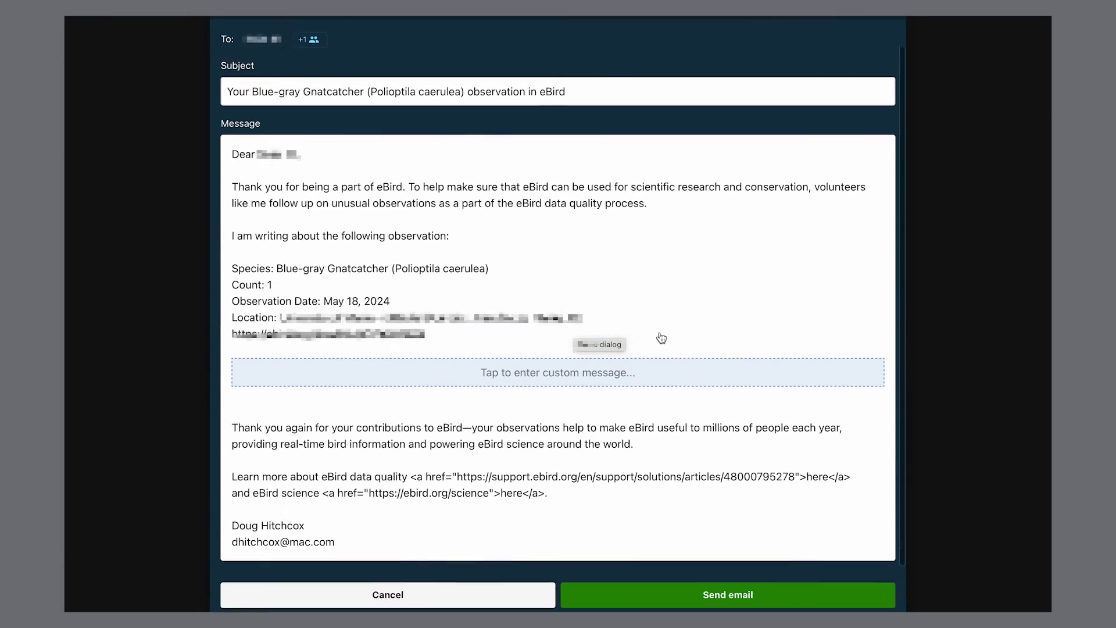
pyautogui.scroll(3, 661, 338)
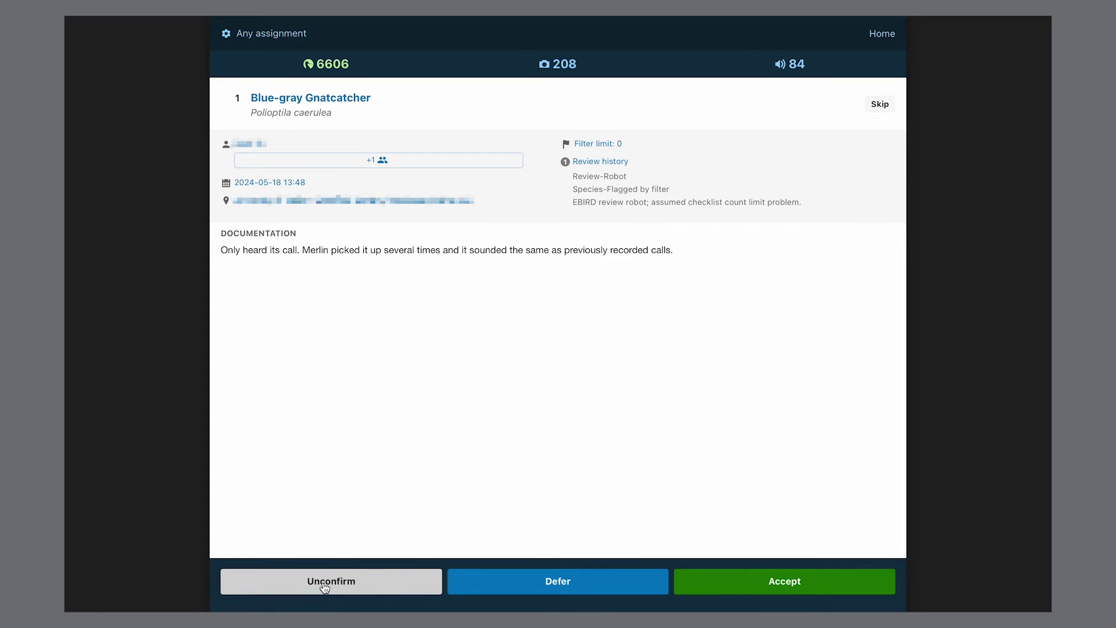
# Start unconfirming the record and look over the available unconfirm reasons.
pyautogui.click(325, 582)
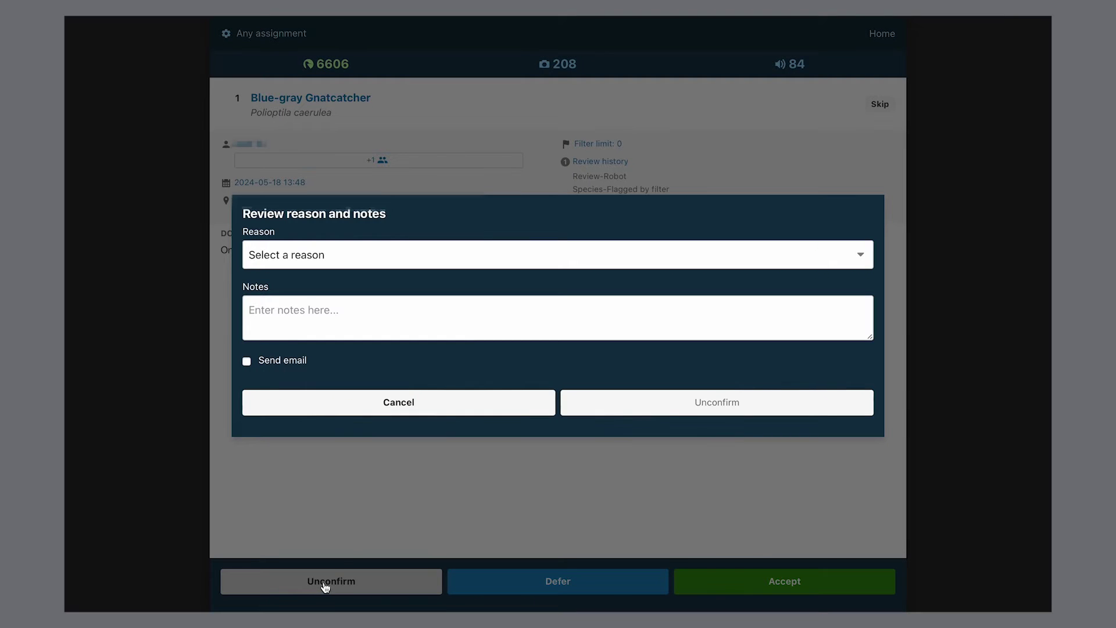
pyautogui.click(415, 265)
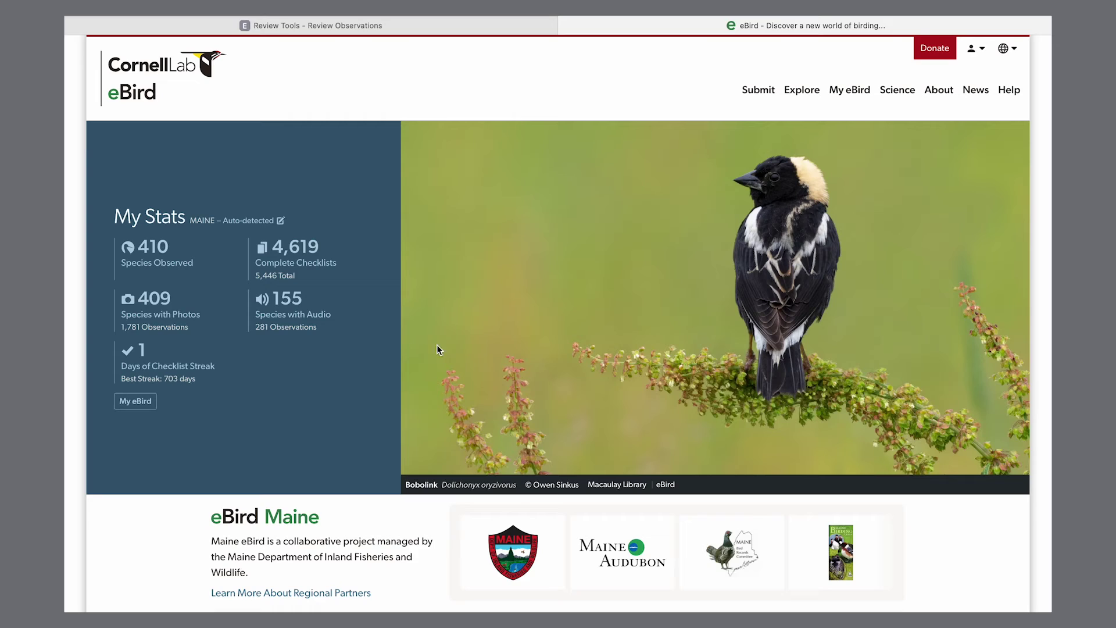
# Find 'crossbill' in the Maine species list and view all Red Crossbill observations.
pyautogui.click(152, 250)
pyautogui.press('super+f')
pyautogui.write('crossbill')
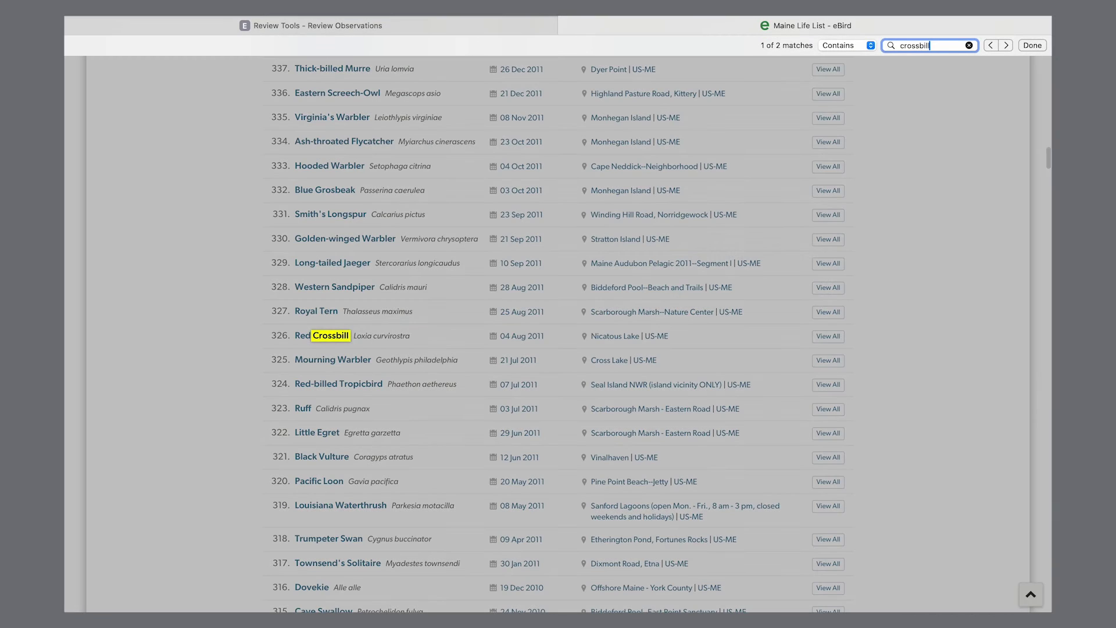
pyautogui.click(829, 338)
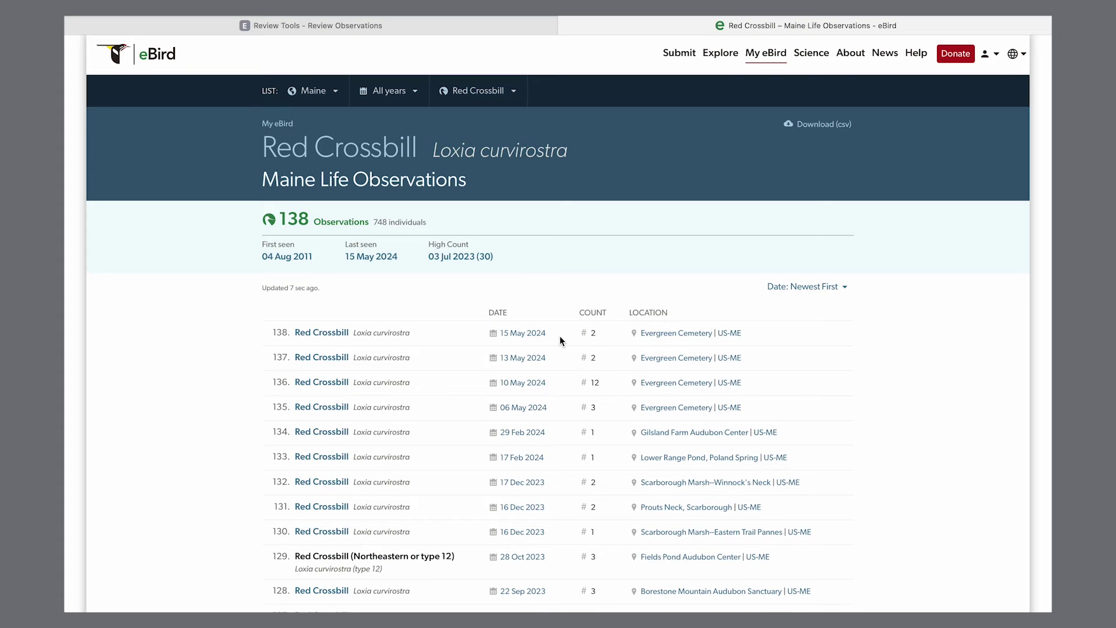
pyautogui.scroll(-3, 559, 341)
pyautogui.scroll(3, 560, 341)
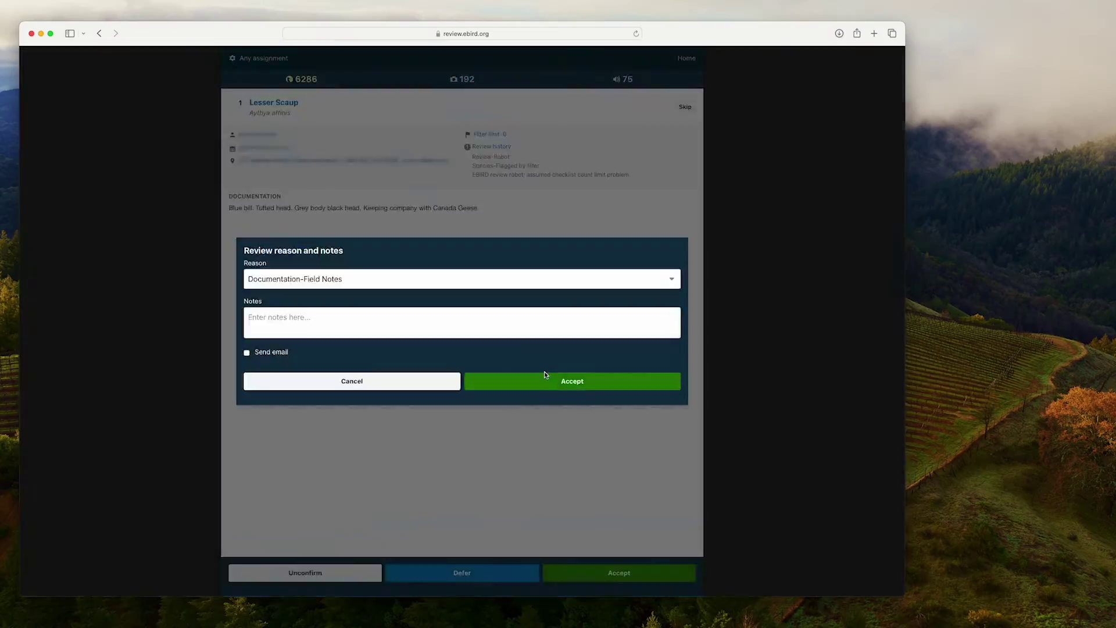
# Submit the review on the current record so the next flagged record loads.
pyautogui.click(568, 383)
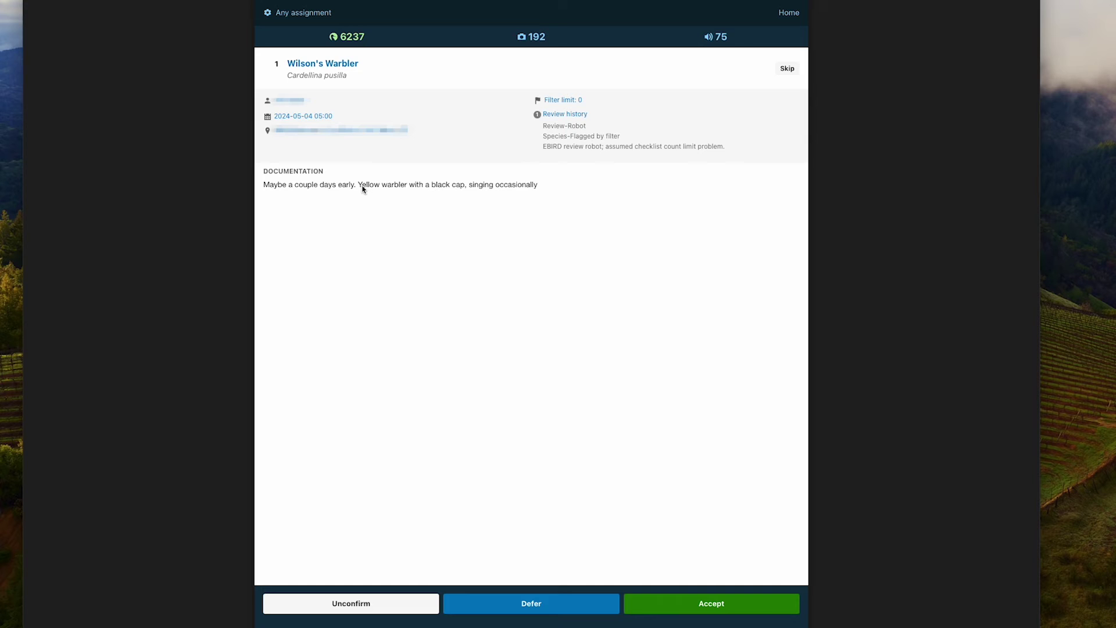
# Accept the Wilson's Warbler record under Documentation-Field Notes without emailing the observer.
pyautogui.moveTo(363, 187); pyautogui.dragTo(456, 188)
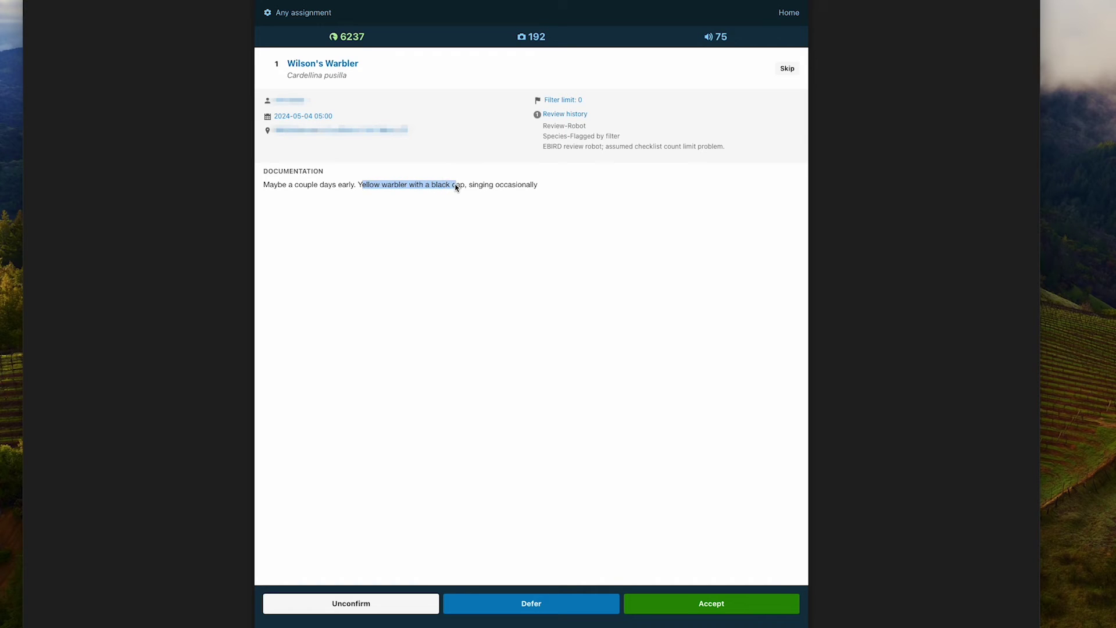
pyautogui.click(458, 188)
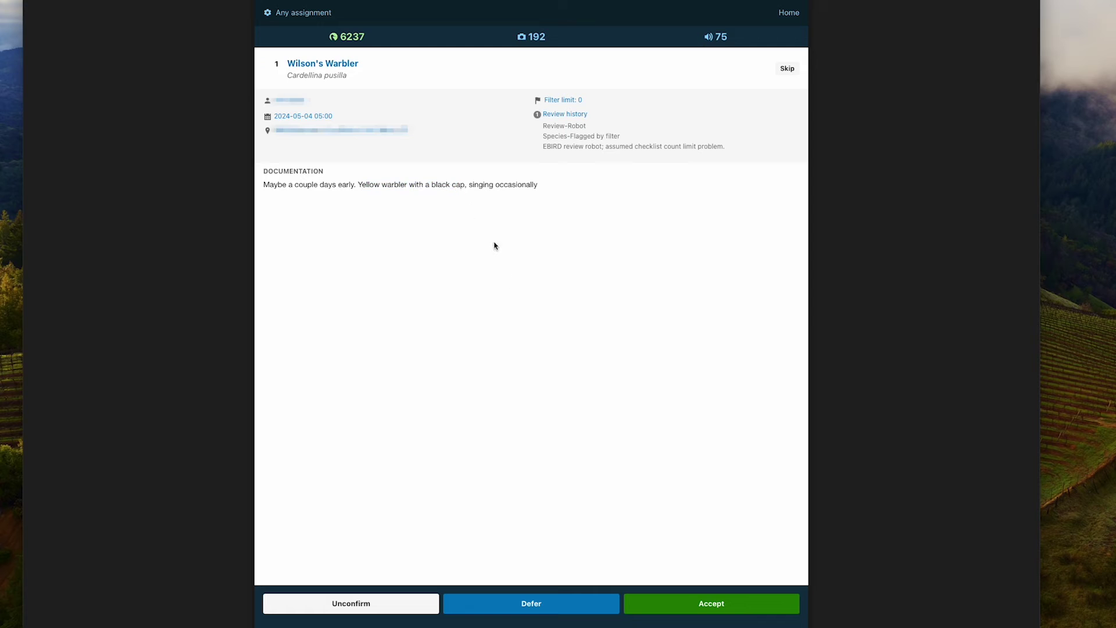
pyautogui.click(658, 603)
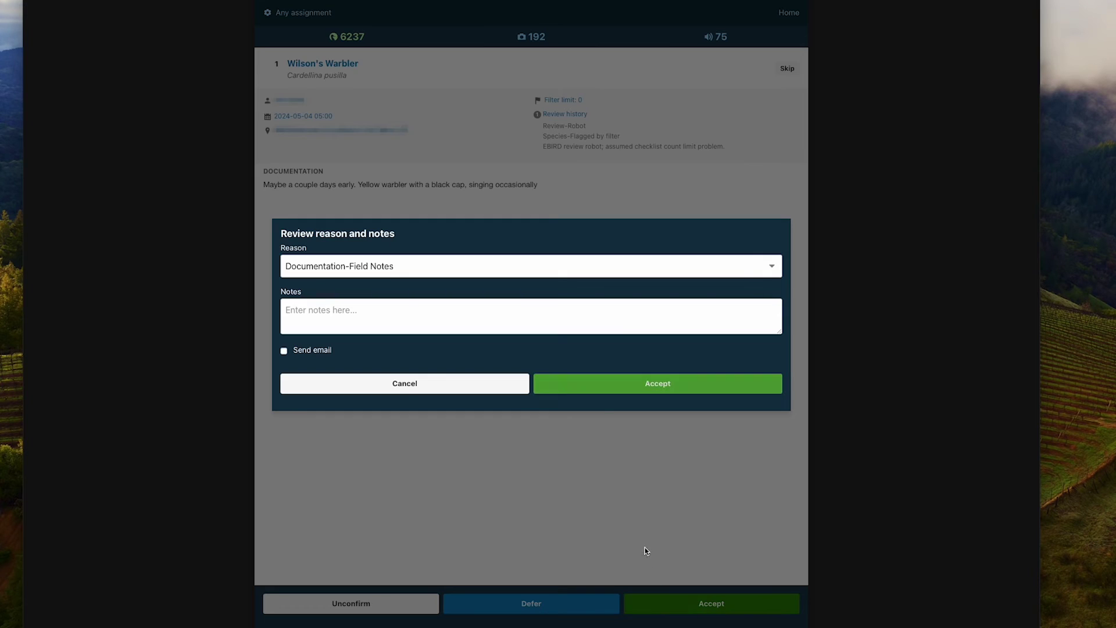
pyautogui.click(587, 383)
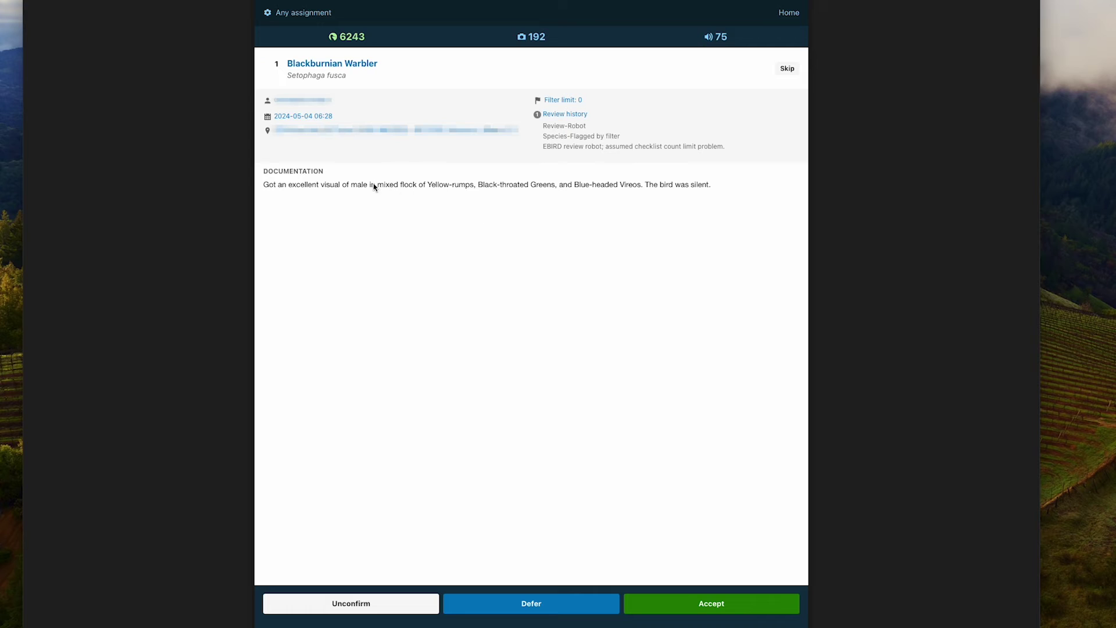
# Defer the Blackburnian Warbler record and continue to the email for its observer.
pyautogui.moveTo(304, 187); pyautogui.dragTo(402, 187)
pyautogui.click(455, 186)
pyautogui.click(584, 606)
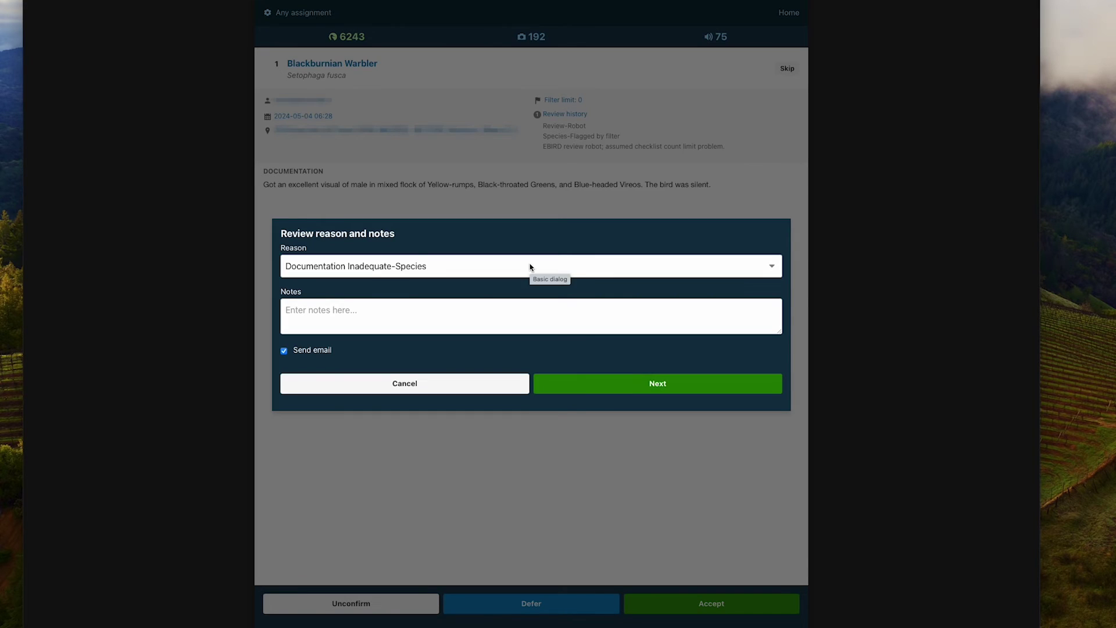
pyautogui.click(589, 378)
# Replace the stock text with a note encouraging a bird description, and delete the photos paragraph.
pyautogui.moveTo(431, 344); pyautogui.dragTo(244, 309)
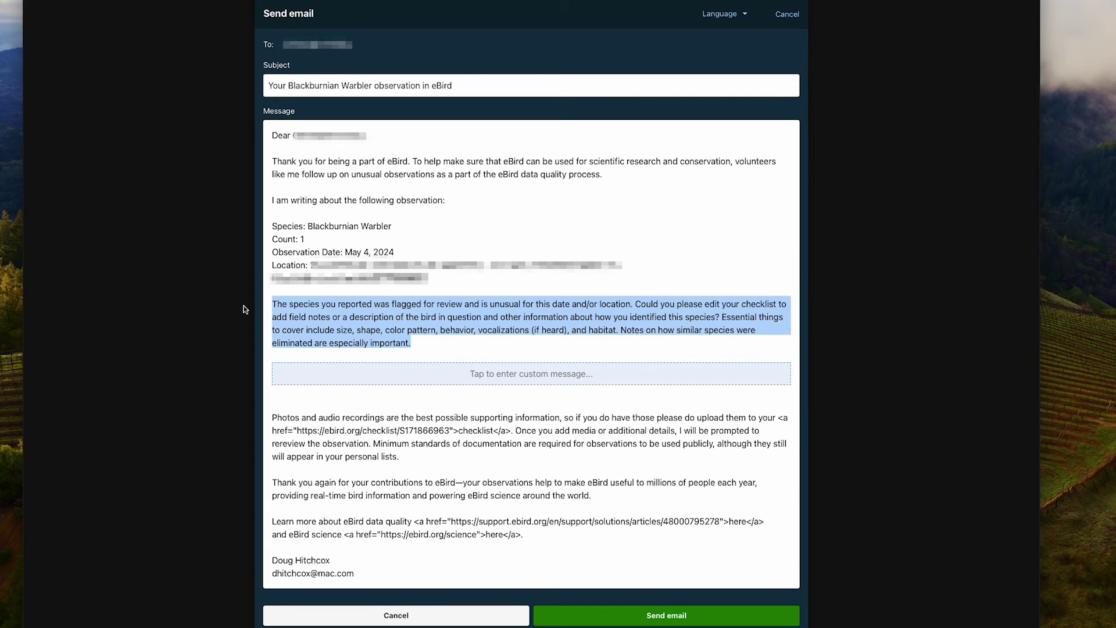
pyautogui.write('I just wanted to encourage you to i')
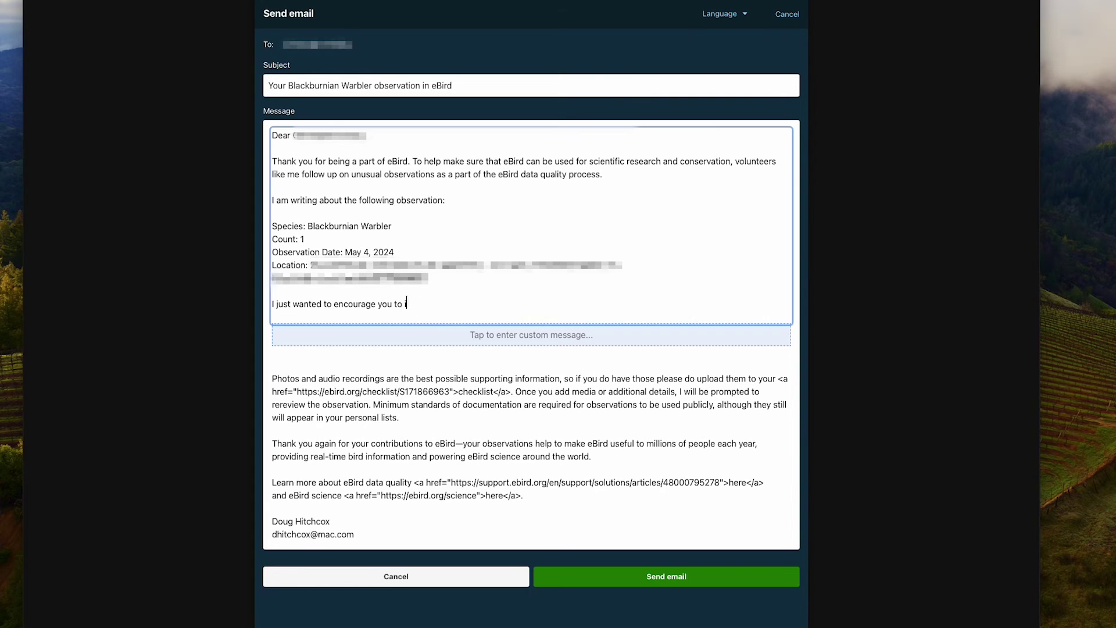
pyautogui.write('nclude notes on a description of the bird to help with the')
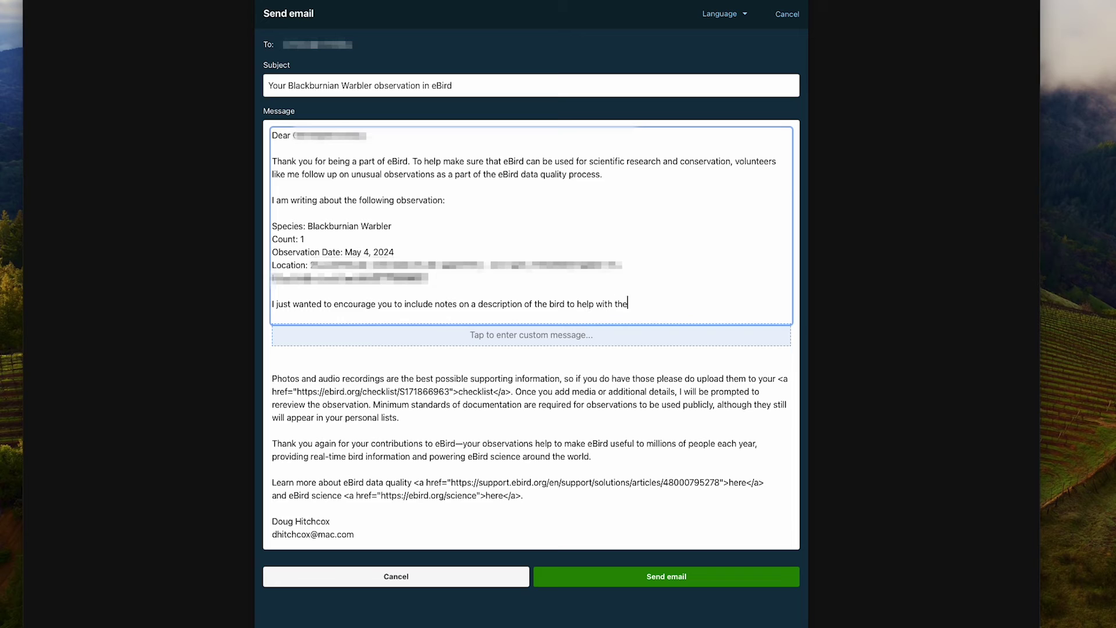
pyautogui.write(' review process. It is hard as a reviewer to know ')
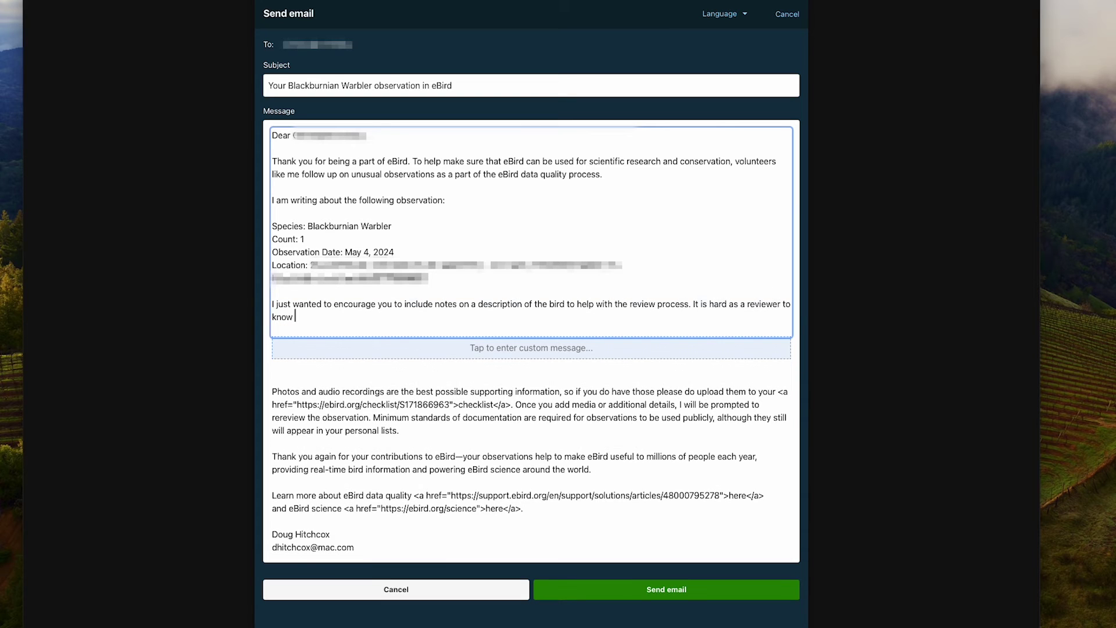
pyautogui.write('what you saw without any description,')
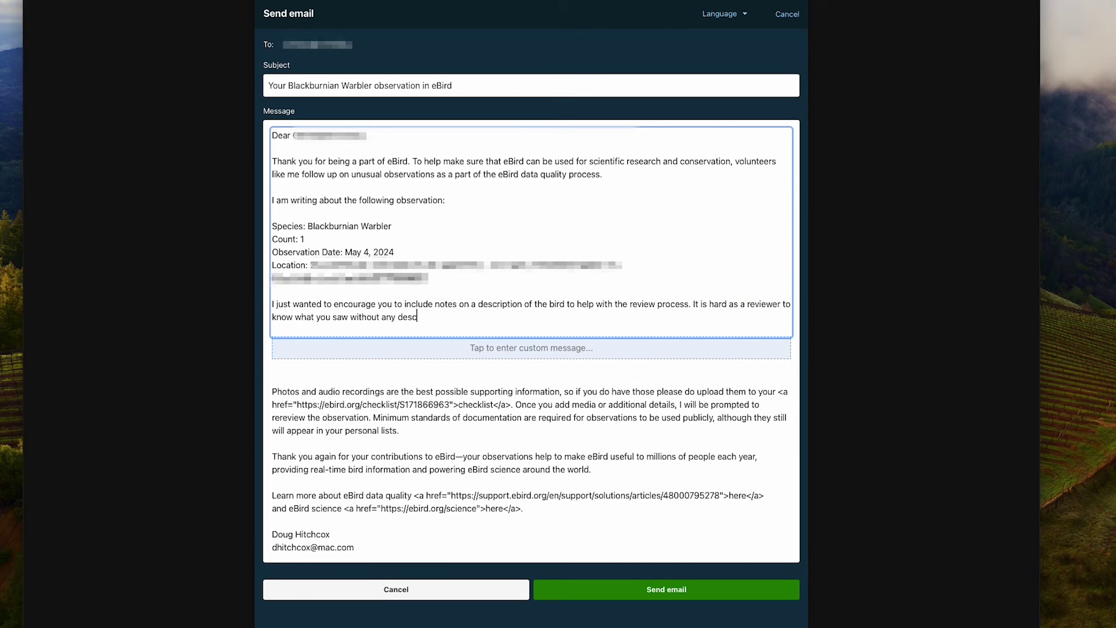
pyautogui.press('BackSpace')
pyautogui.press('BackSpace')
pyautogui.write(". This record isn't that")
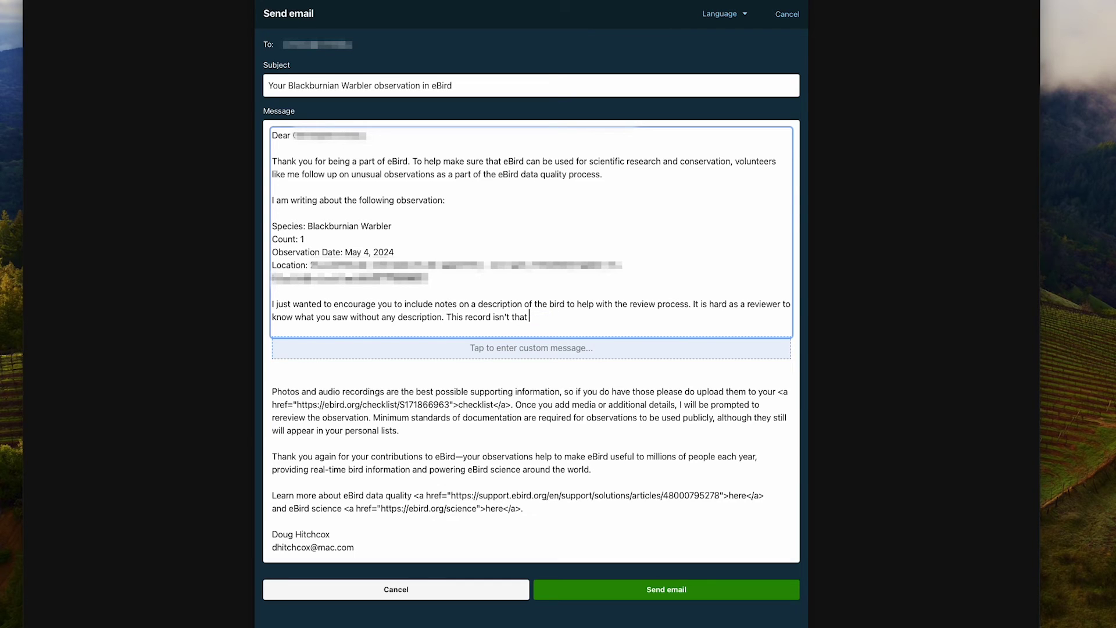
pyautogui.write(' outside of the expected arrival date')
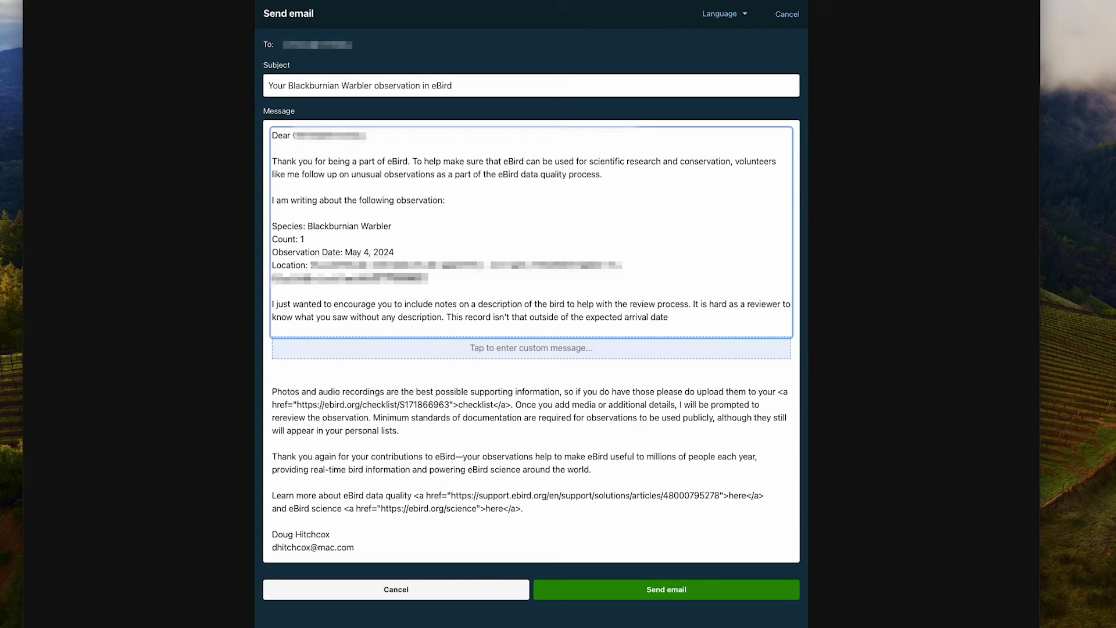
pyautogui.write(", but it'll help in the future to have")
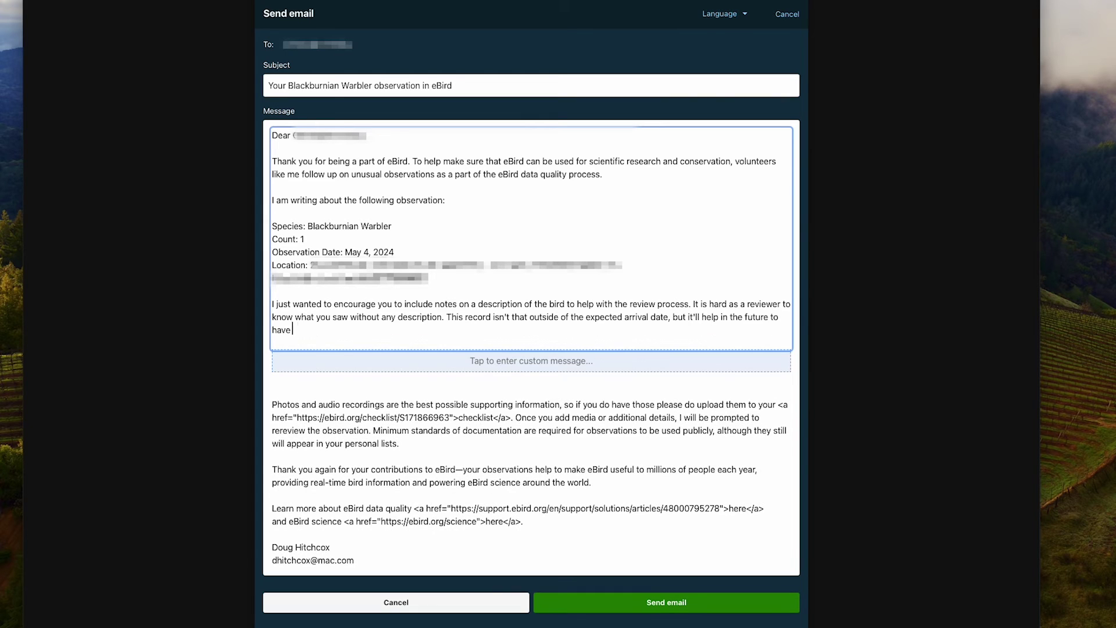
pyautogui.write(' notes on the actual bird.')
pyautogui.moveTo(273, 385); pyautogui.dragTo(401, 451)
pyautogui.press('BackSpace')
# Send the customized observer email, then accept the Summer Tanager with reason Species-Known to be at location.
pyautogui.click(767, 525)
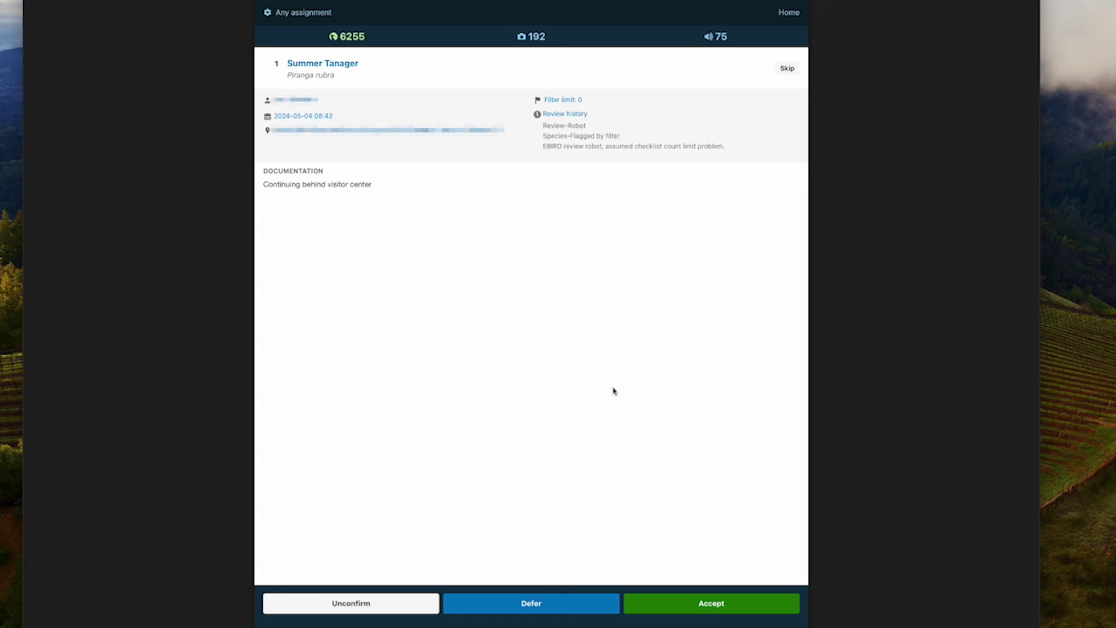
pyautogui.click(705, 589)
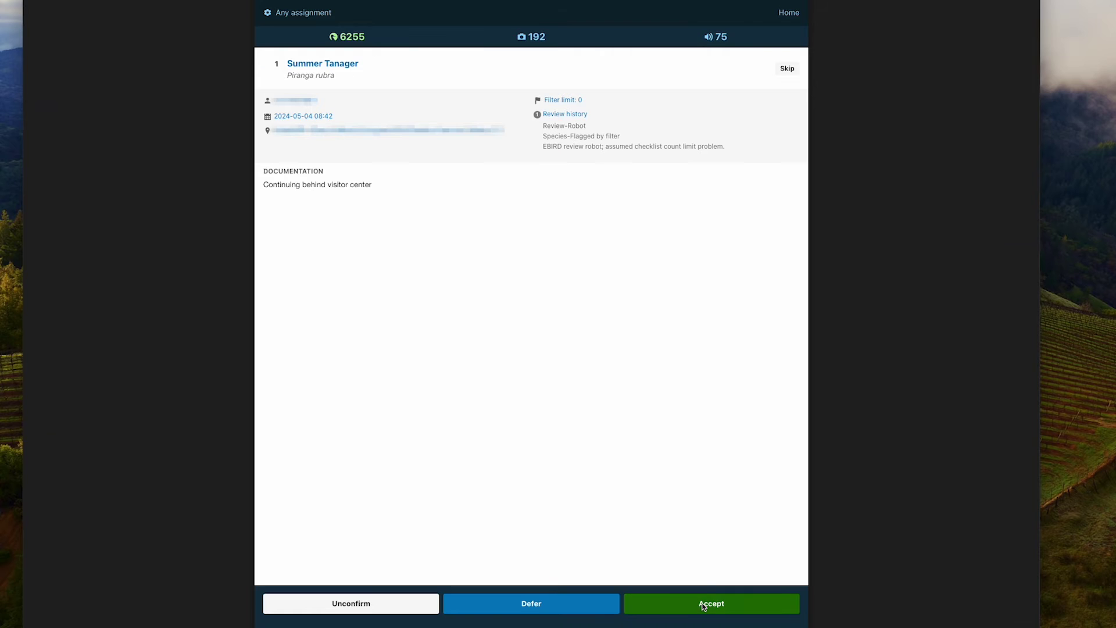
pyautogui.click(564, 270)
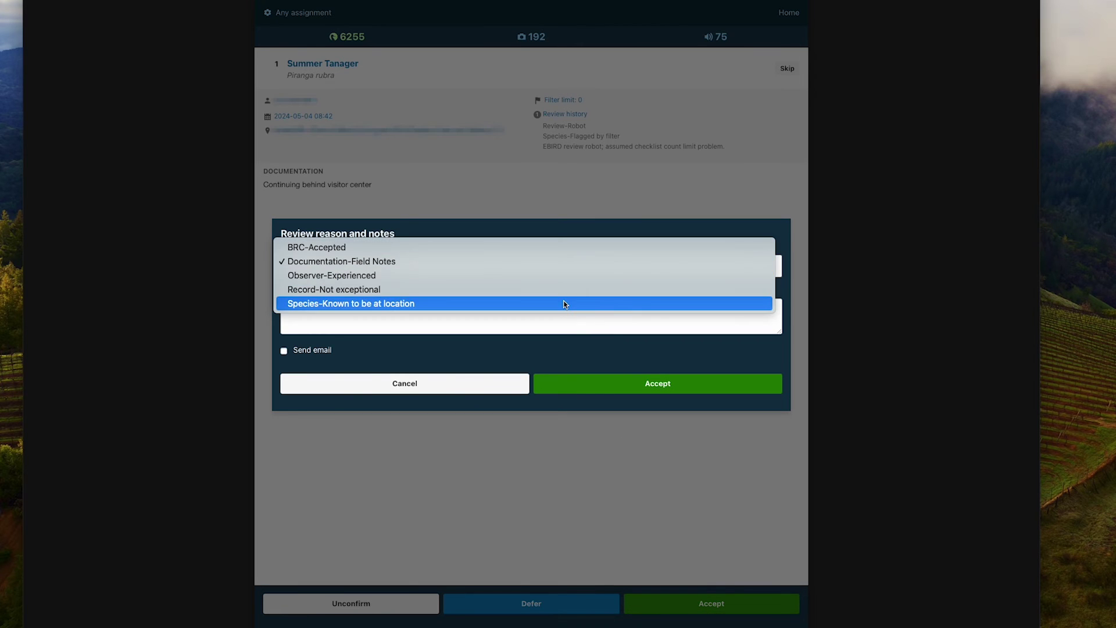
pyautogui.click(565, 302)
pyautogui.click(649, 388)
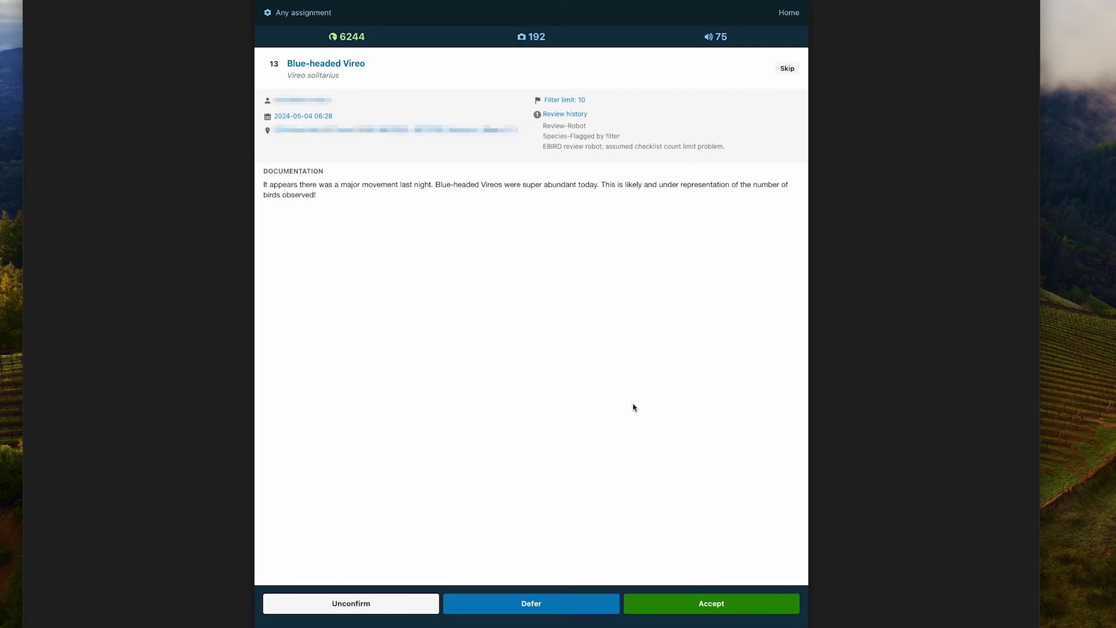
# Accept the Blue-headed Vireo record with the reason Record-Not exceptional.
pyautogui.click(698, 603)
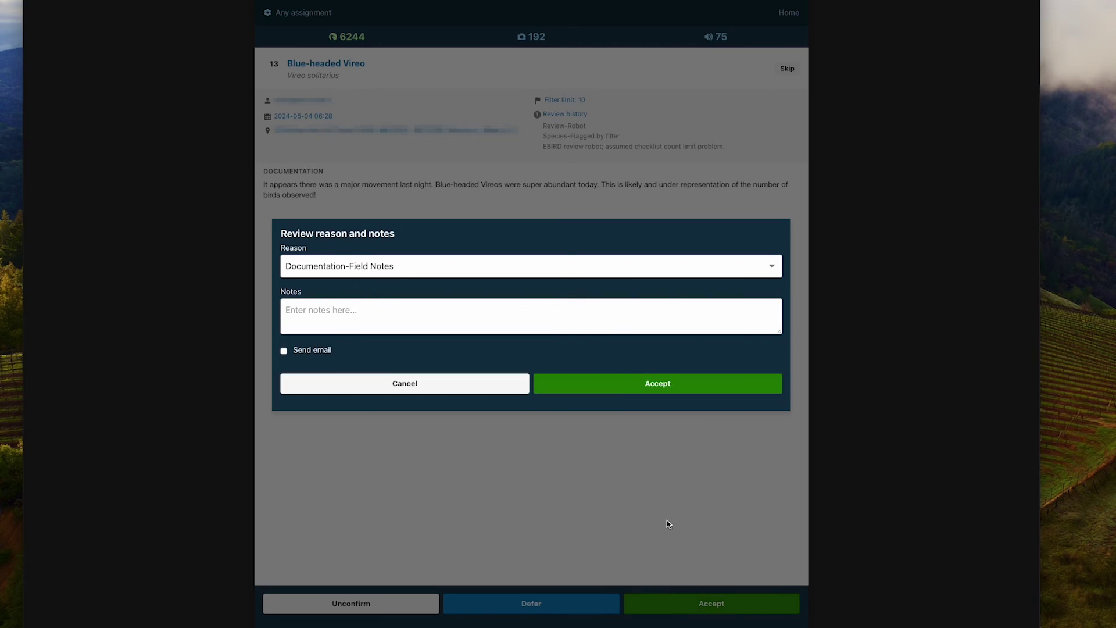
pyautogui.click(569, 267)
pyautogui.click(564, 289)
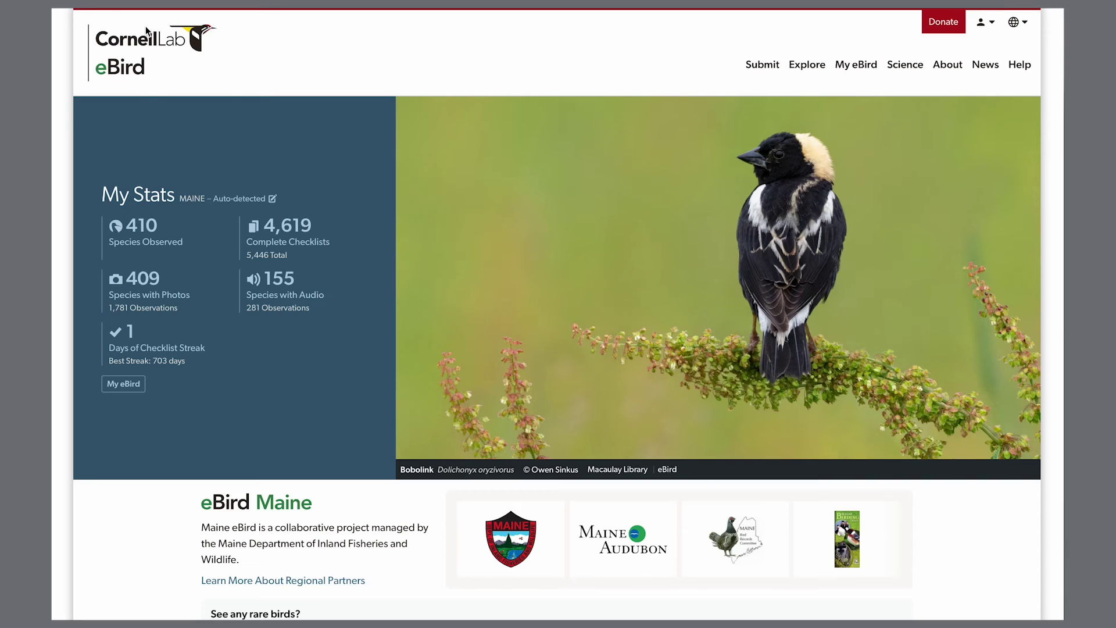
# Submit a request from My eBird's Download My Data page to export all personal eBird data.
pyautogui.click(856, 64)
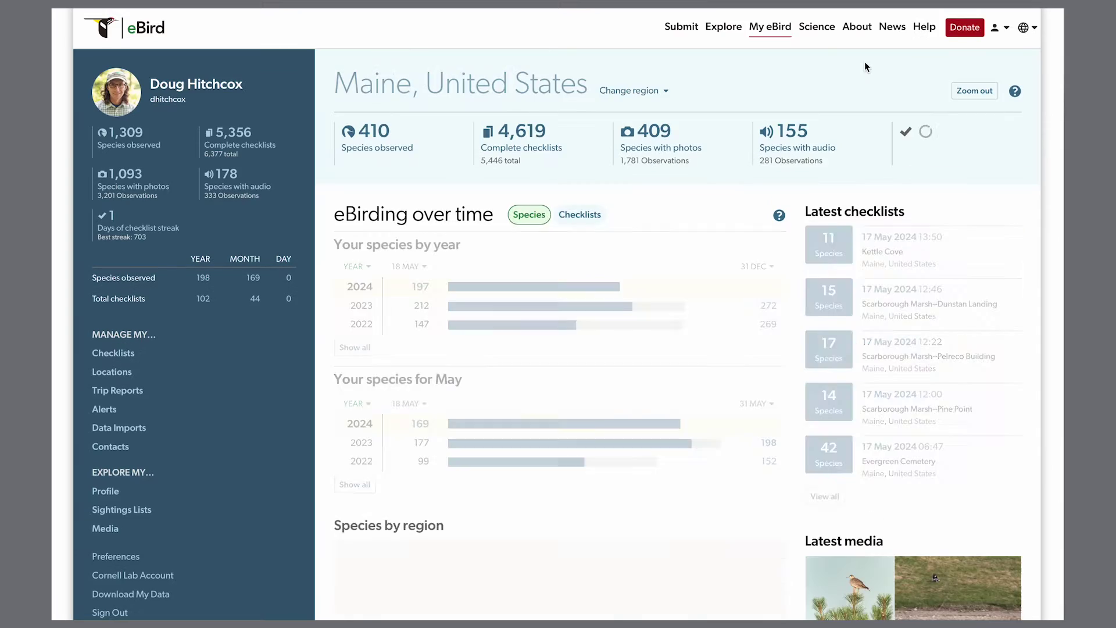
pyautogui.scroll(-5, 229, 433)
pyautogui.click(157, 457)
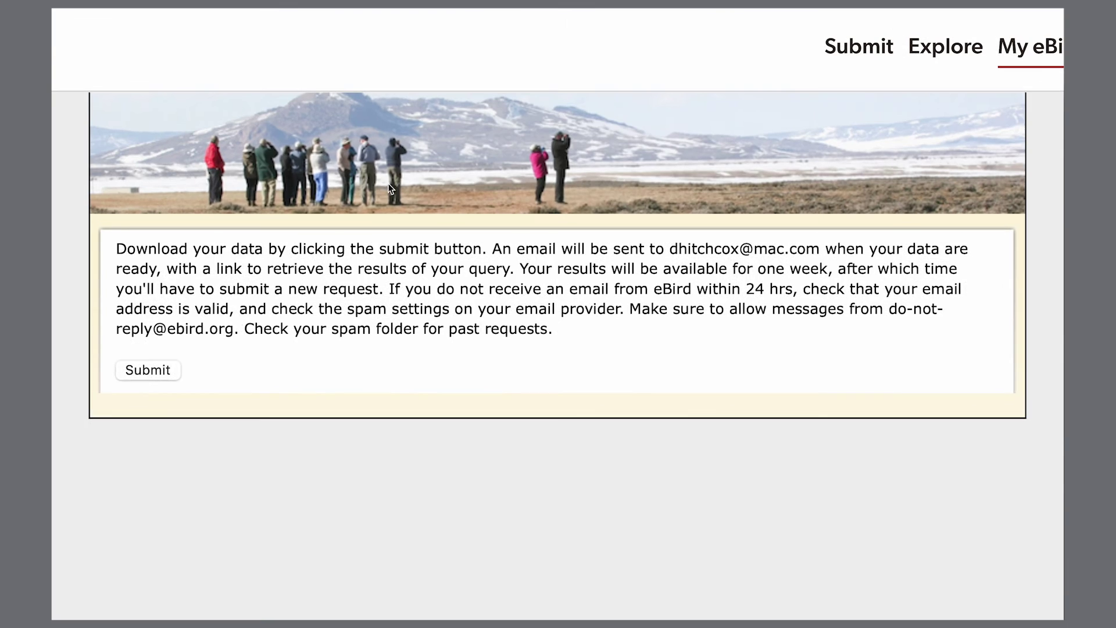
pyautogui.click(353, 185)
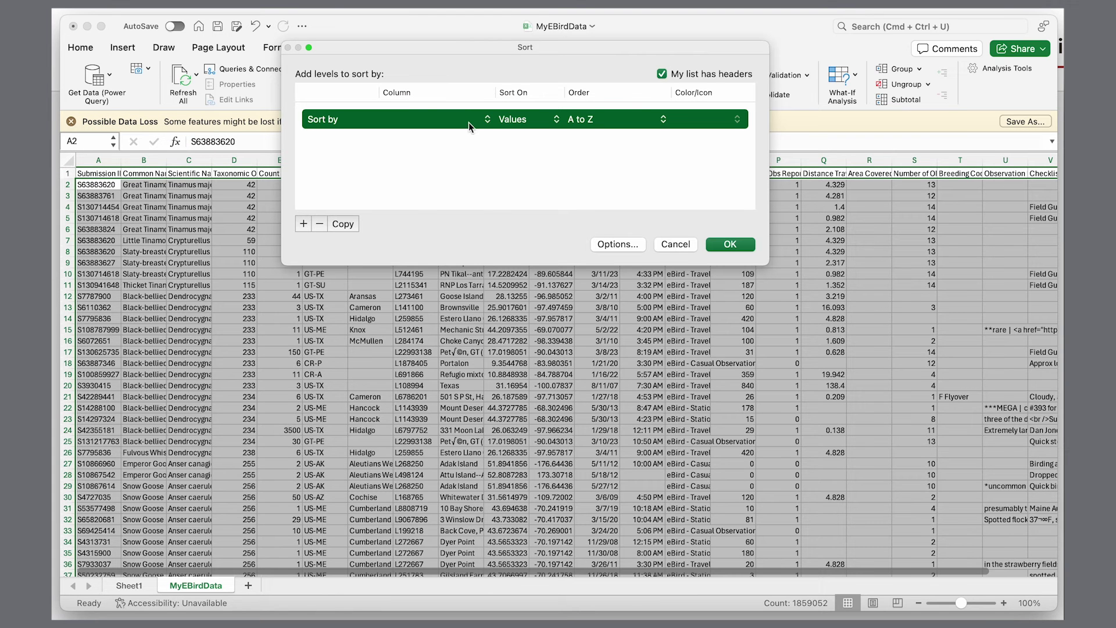
# Sort MyEBirdData by Observation Details, A to Z, and scroll through the sorted notes.
pyautogui.click(470, 127)
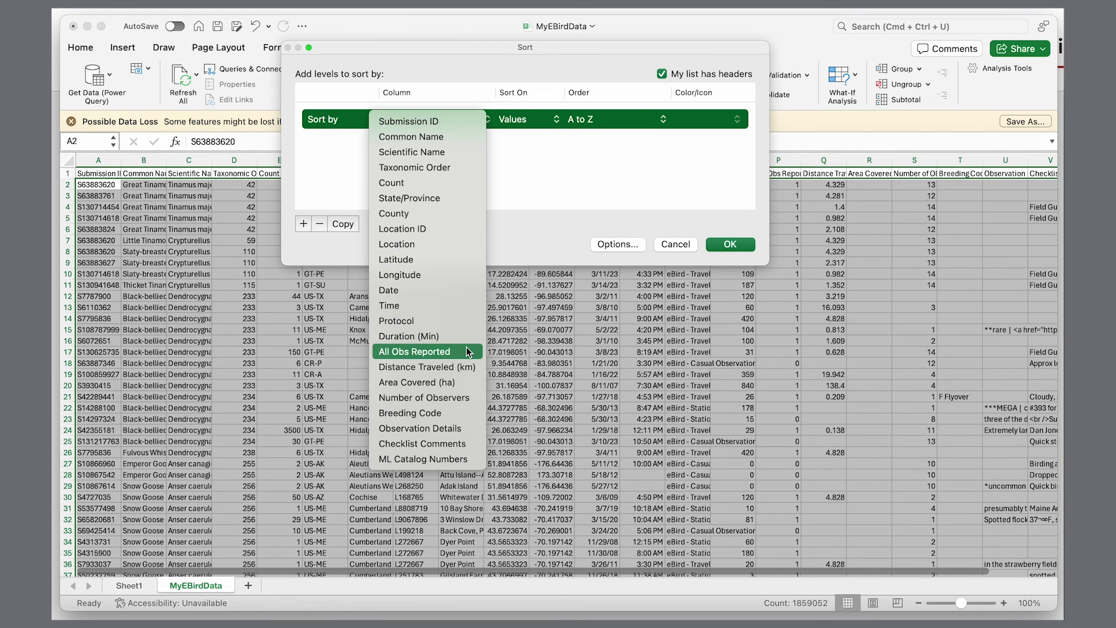
pyautogui.click(460, 429)
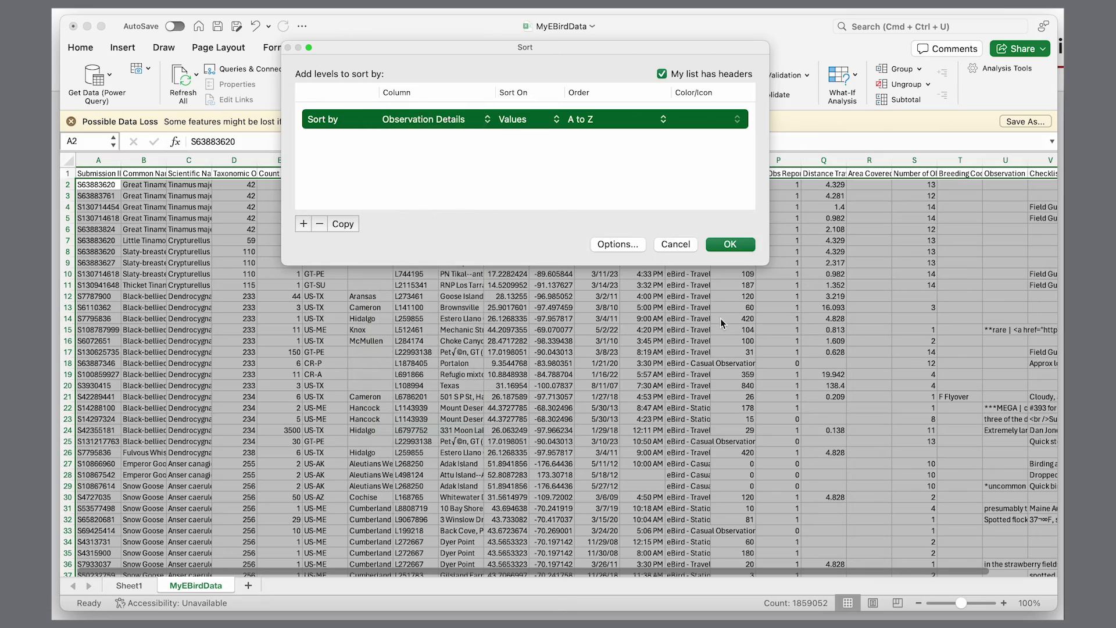
pyautogui.click(731, 244)
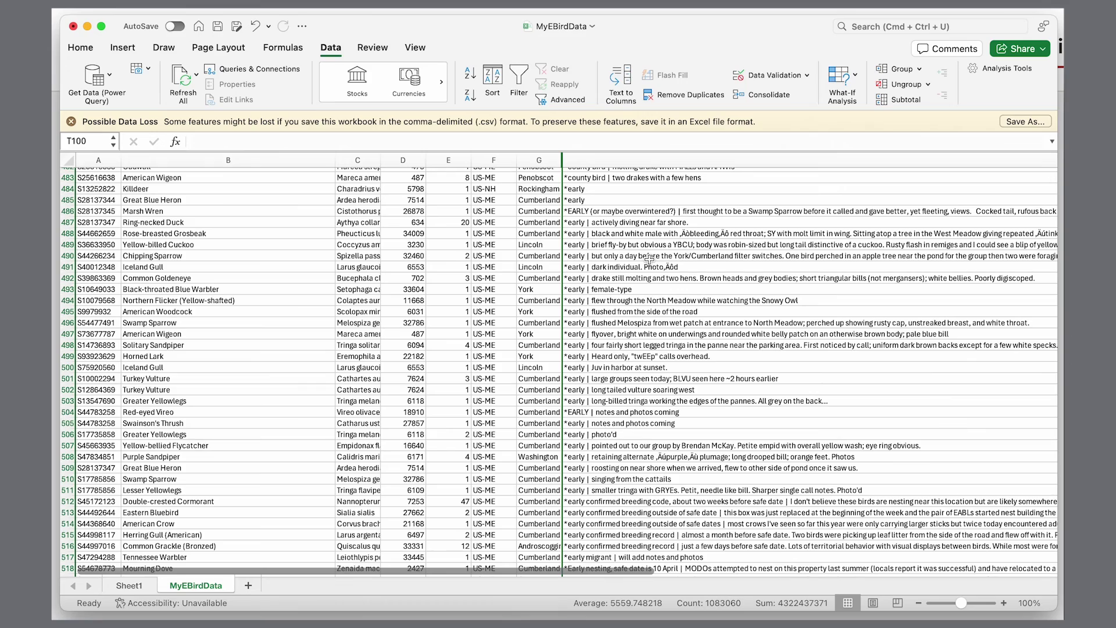
pyautogui.scroll(-5, 649, 260)
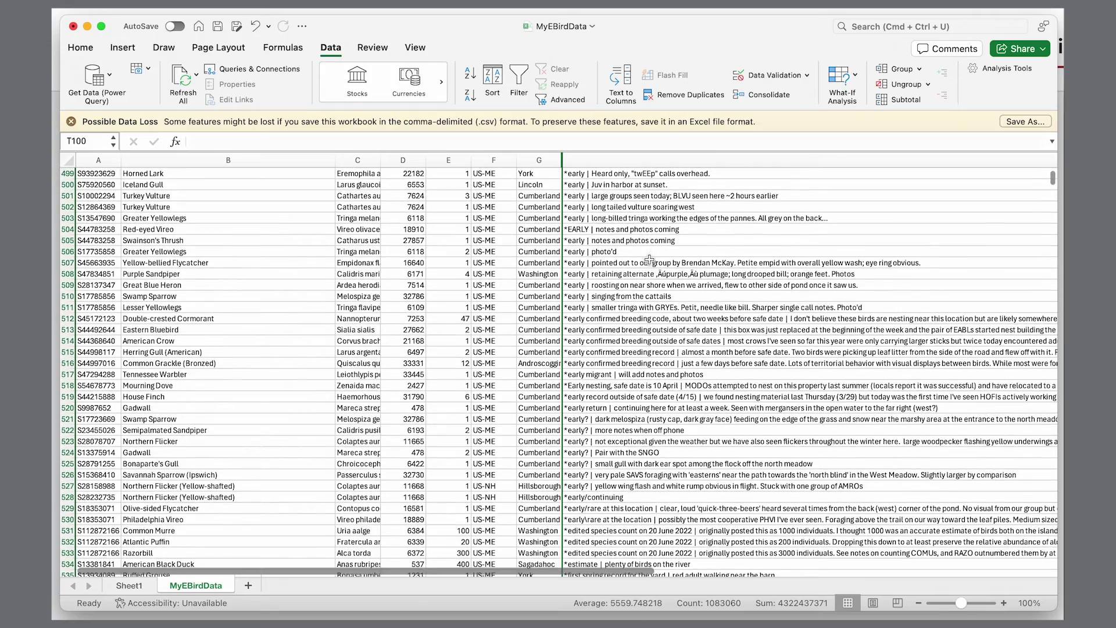
pyautogui.scroll(-3, 649, 260)
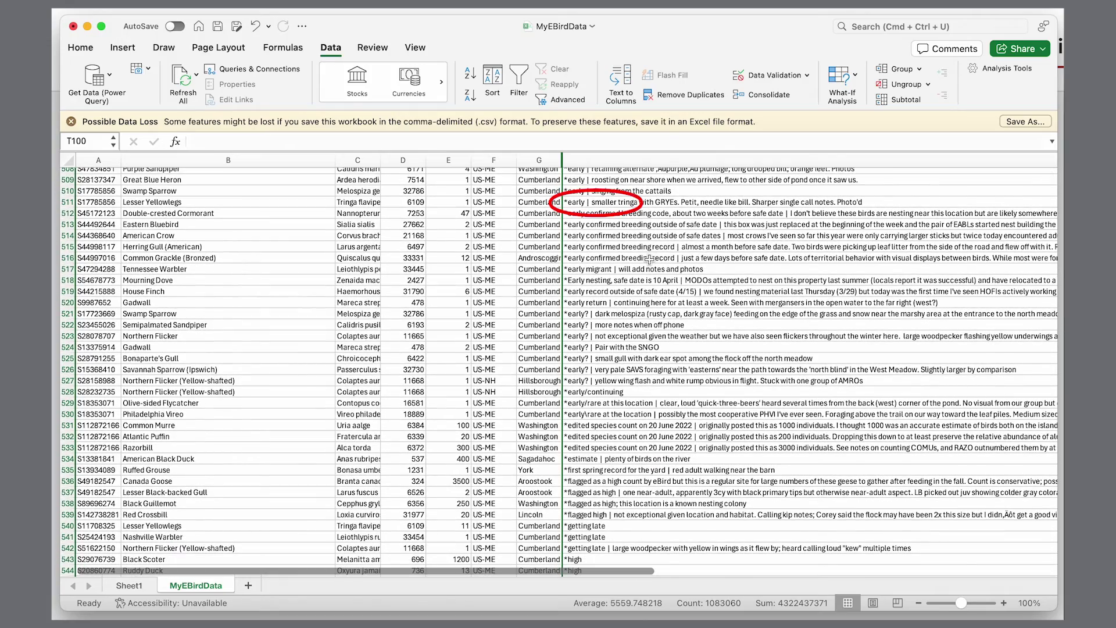
pyautogui.scroll(20, 649, 260)
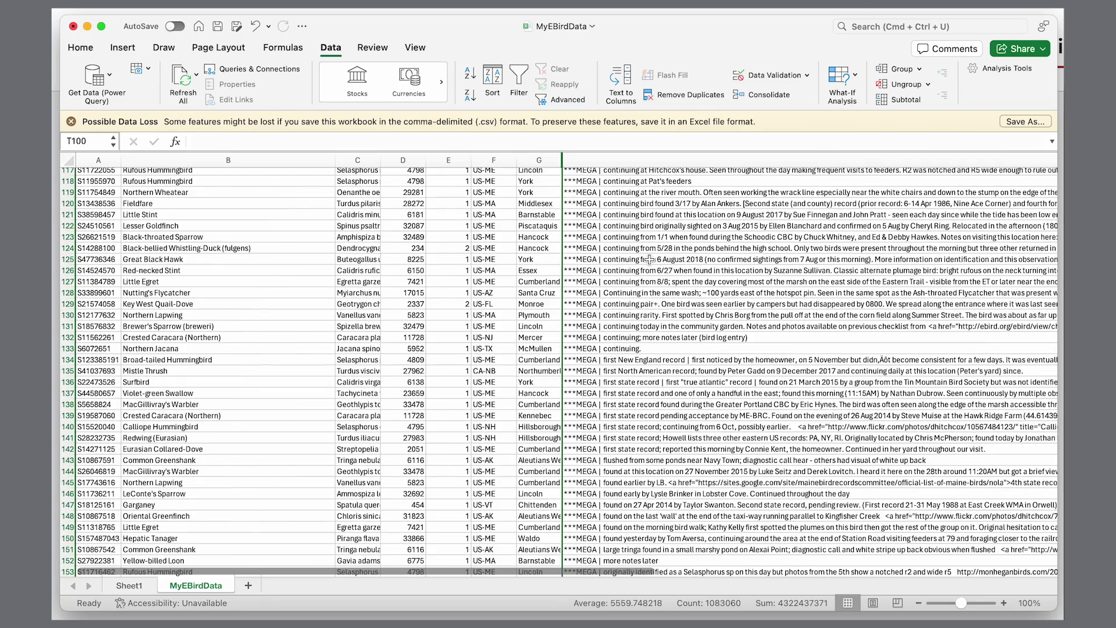
pyautogui.scroll(-3, 649, 260)
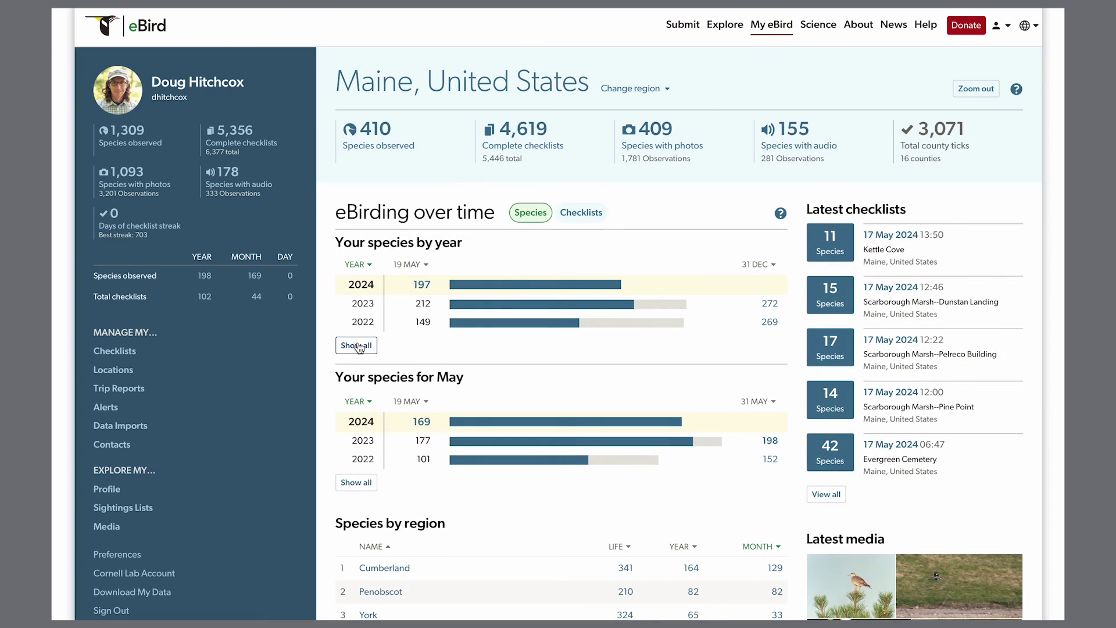
# Show all years in the species-by-year chart, then switch the chart to checklists by year and browse it.
pyautogui.click(357, 346)
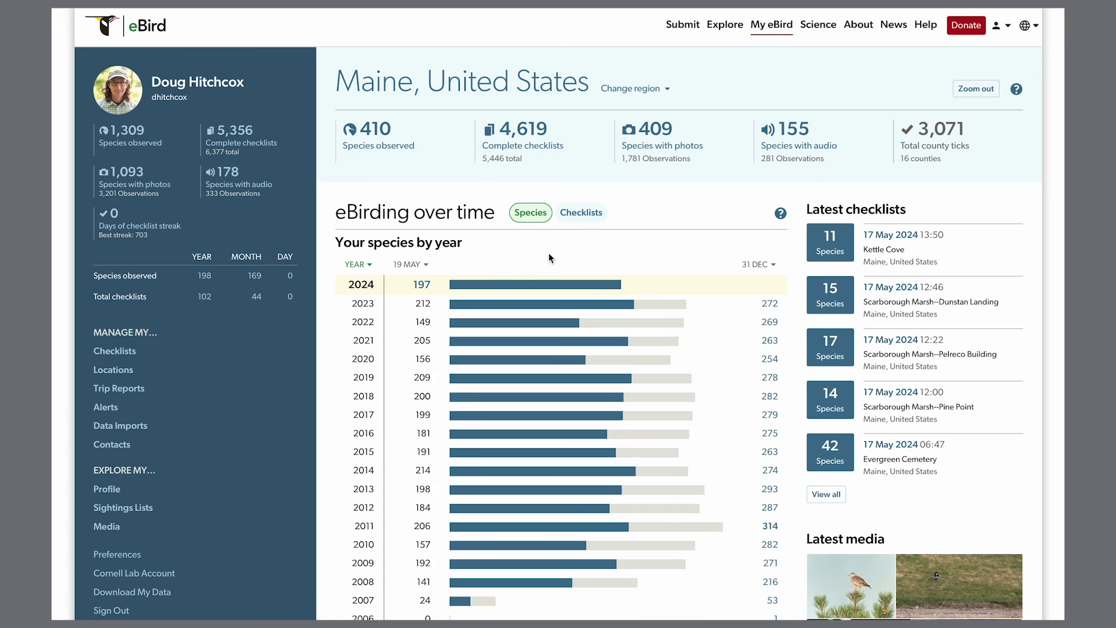
pyautogui.click(582, 213)
pyautogui.scroll(-3, 600, 252)
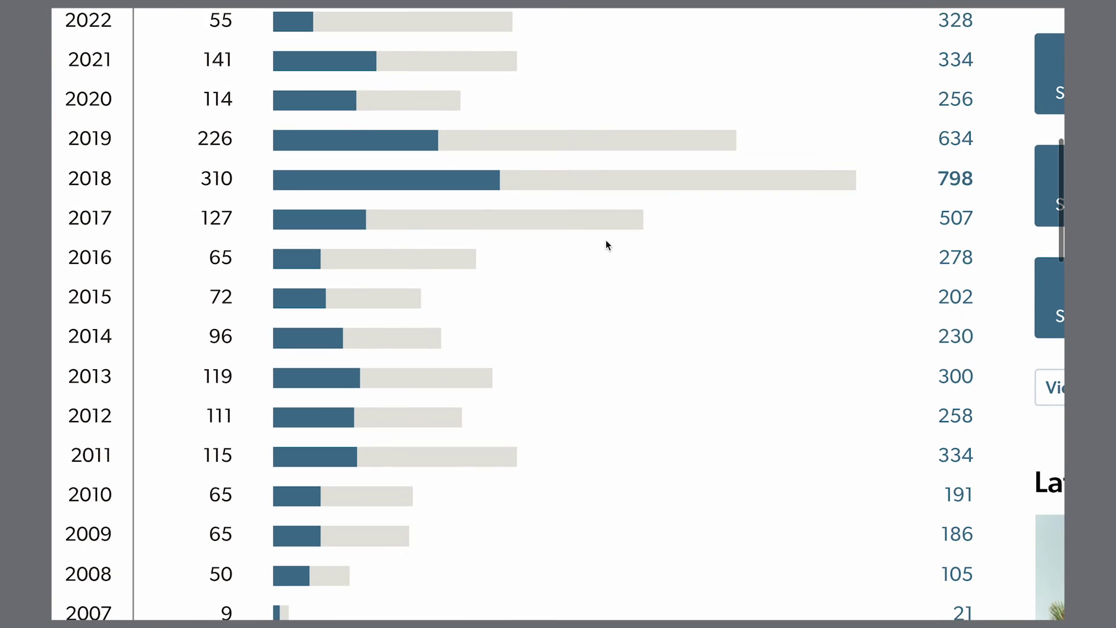
pyautogui.scroll(-1, 606, 244)
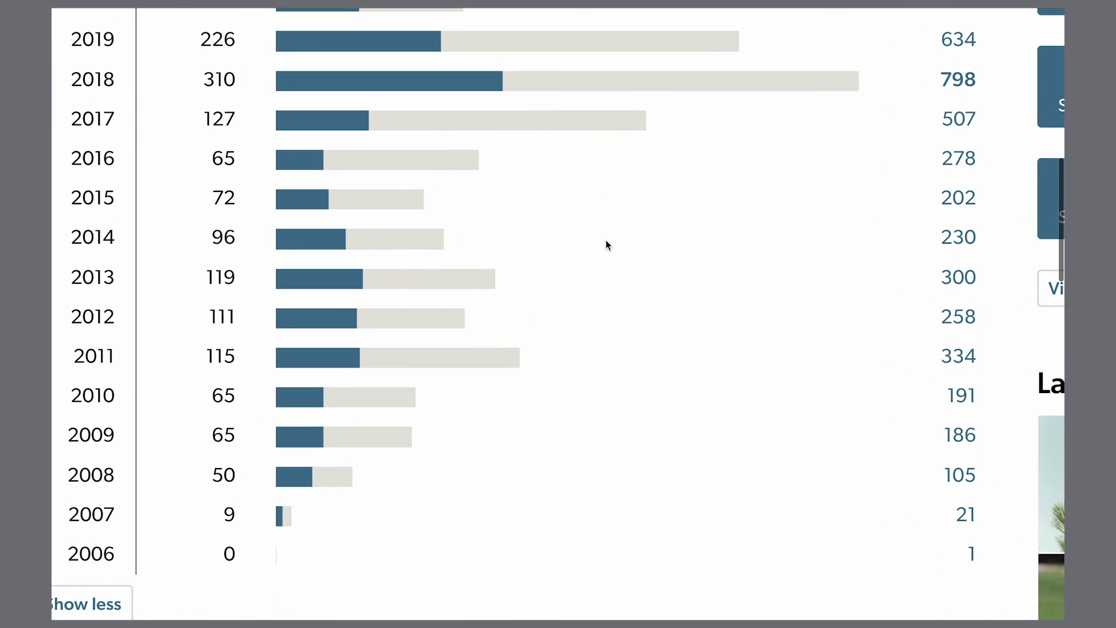
pyautogui.click(713, 358)
pyautogui.hscroll(-2, 713, 358)
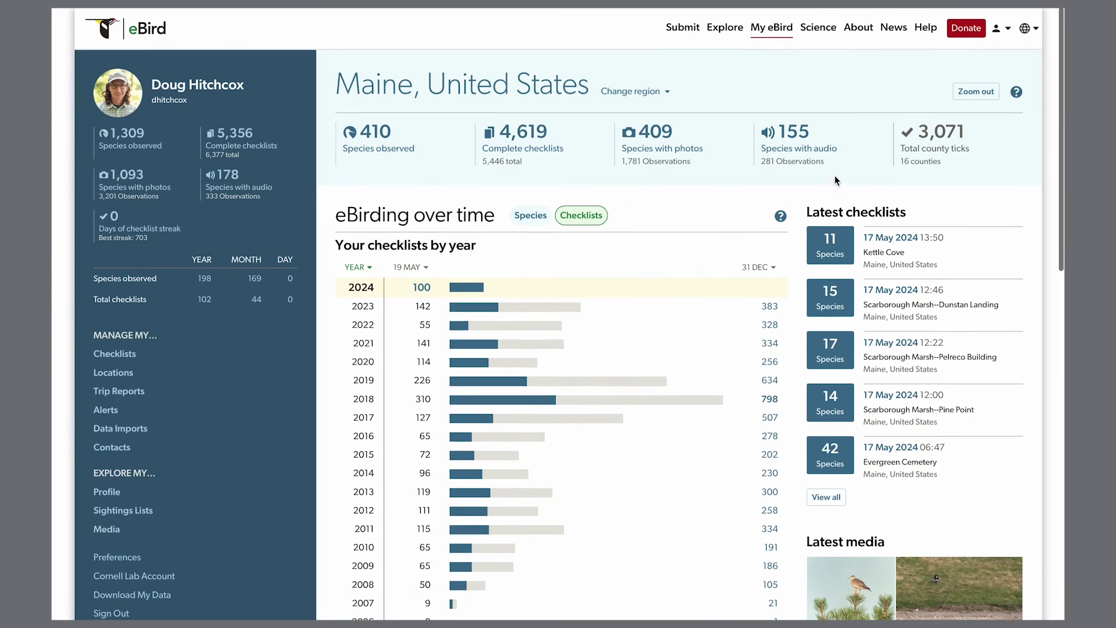
pyautogui.scroll(-1, 835, 177)
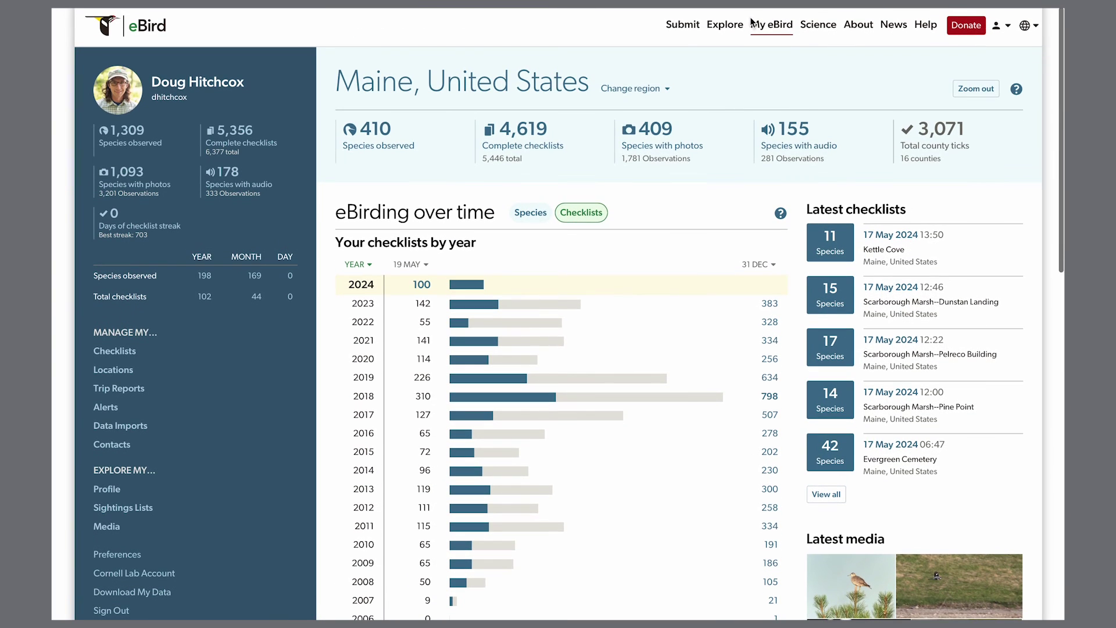